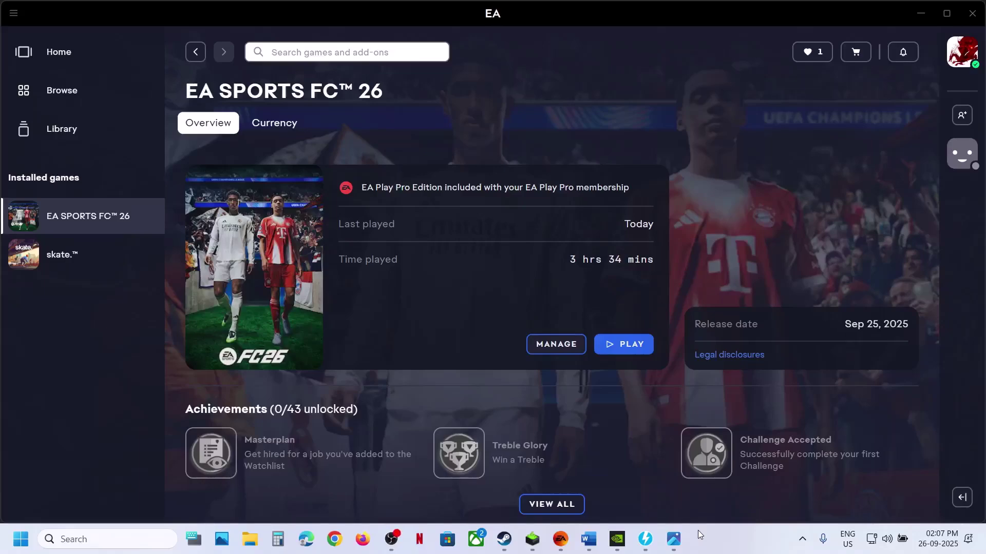
- Glance at the Word notes, then search 'nvi' and launch the NVIDIA App
{"action": "left_click", "coordinate": [588, 539]}
{"action": "left_click", "coordinate": [588, 539]}
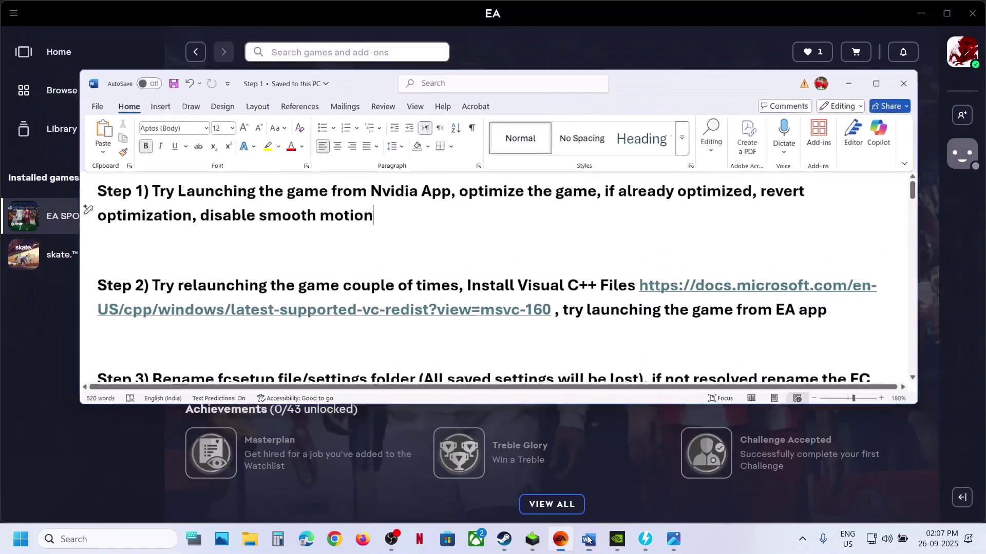
{"action": "left_click", "coordinate": [110, 542]}
{"action": "type", "text": "nvi"}
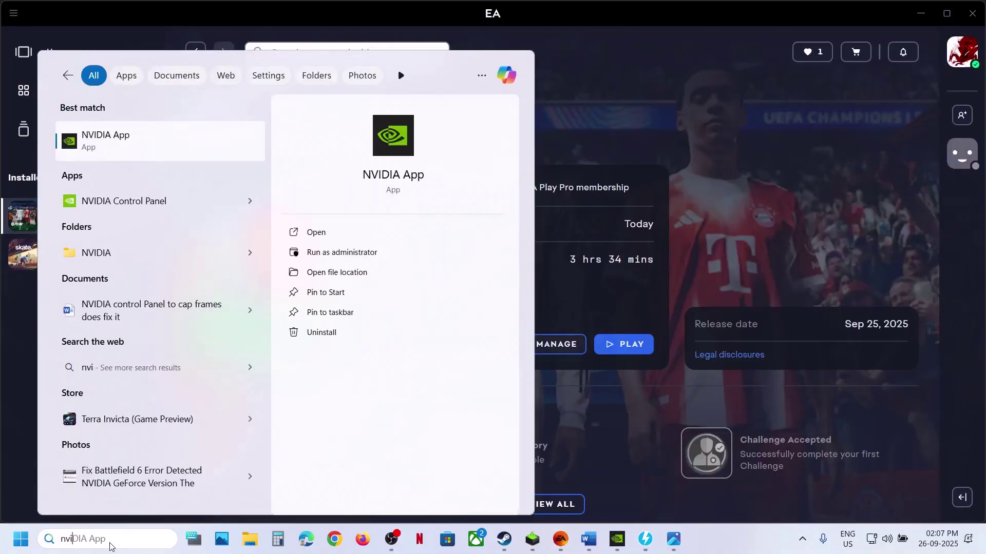
{"action": "key", "text": "Return"}
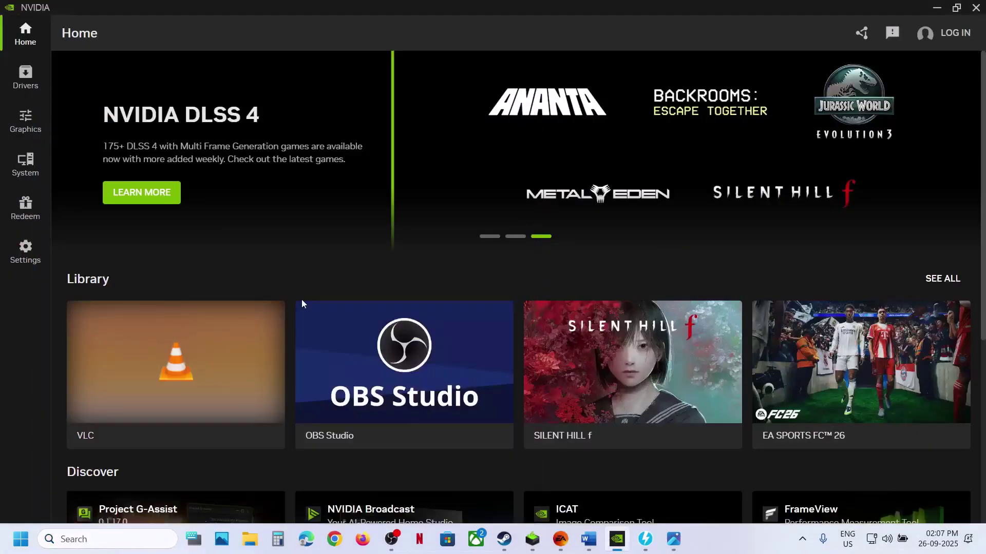
- Open EA SPORTS FC 26's per-program graphics settings in the NVIDIA App
{"action": "left_click", "coordinate": [25, 130]}
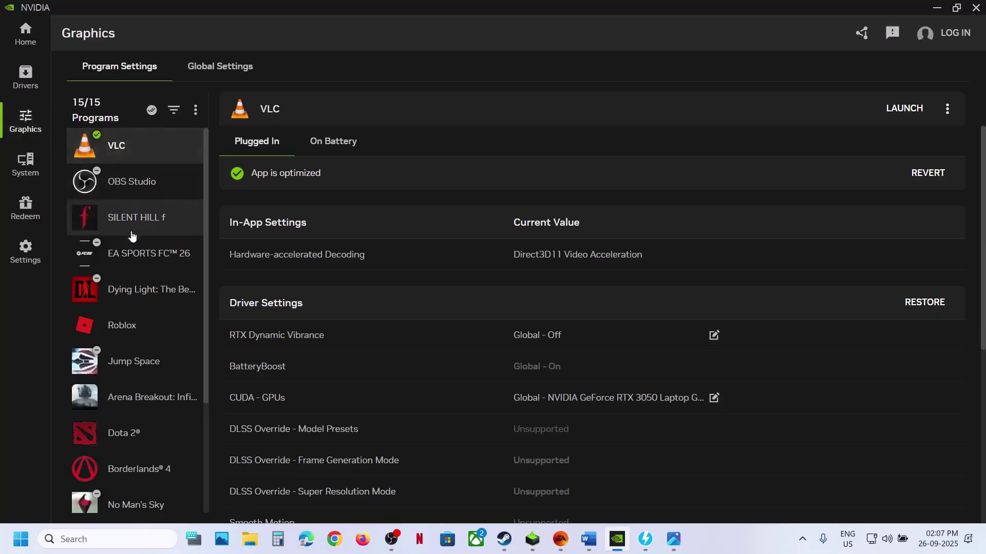
{"action": "left_click", "coordinate": [24, 37]}
{"action": "mouse_move", "coordinate": [861, 383]}
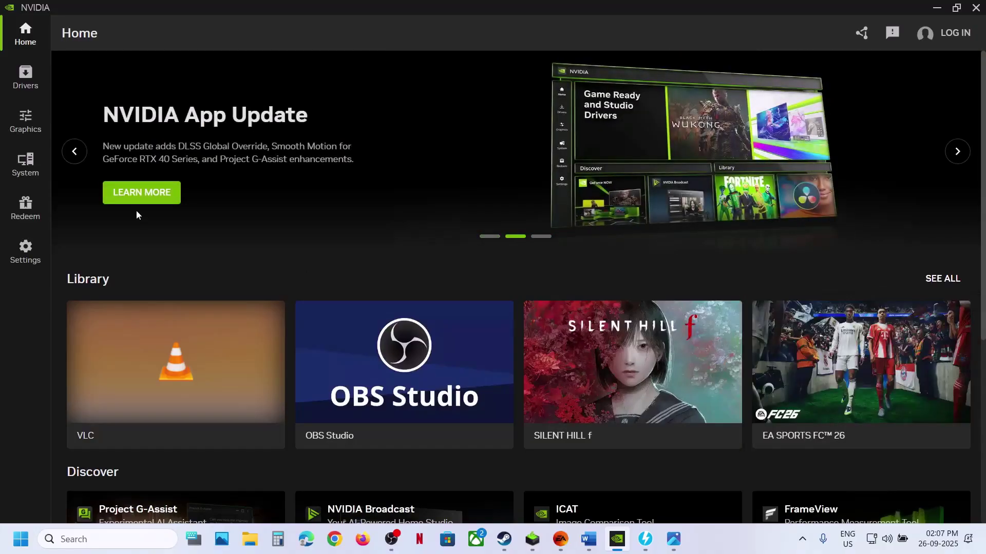
{"action": "left_click", "coordinate": [27, 121]}
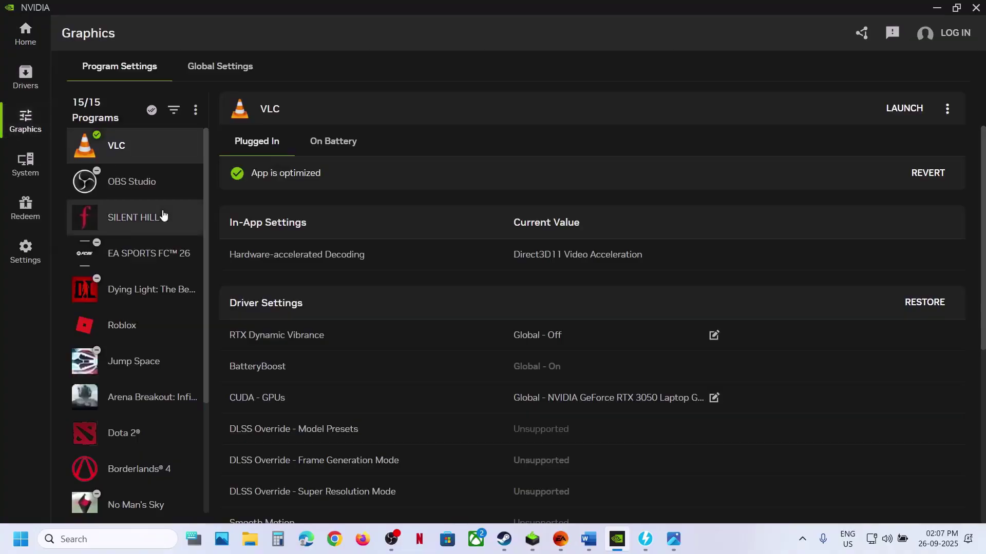
{"action": "left_click", "coordinate": [140, 263]}
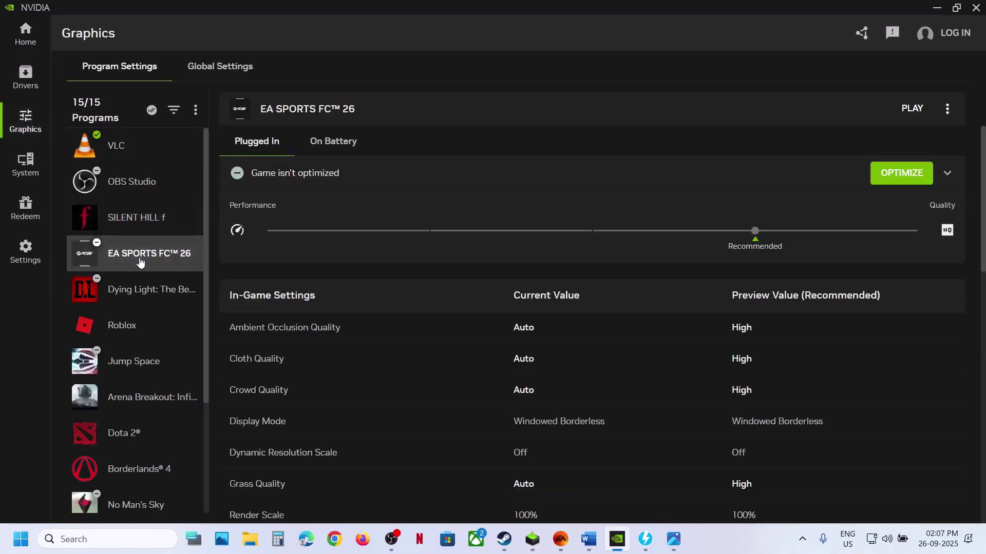
- Optimize EA SPORTS FC 26, revert the optimization, and close the NVIDIA App
{"action": "left_click", "coordinate": [899, 175]}
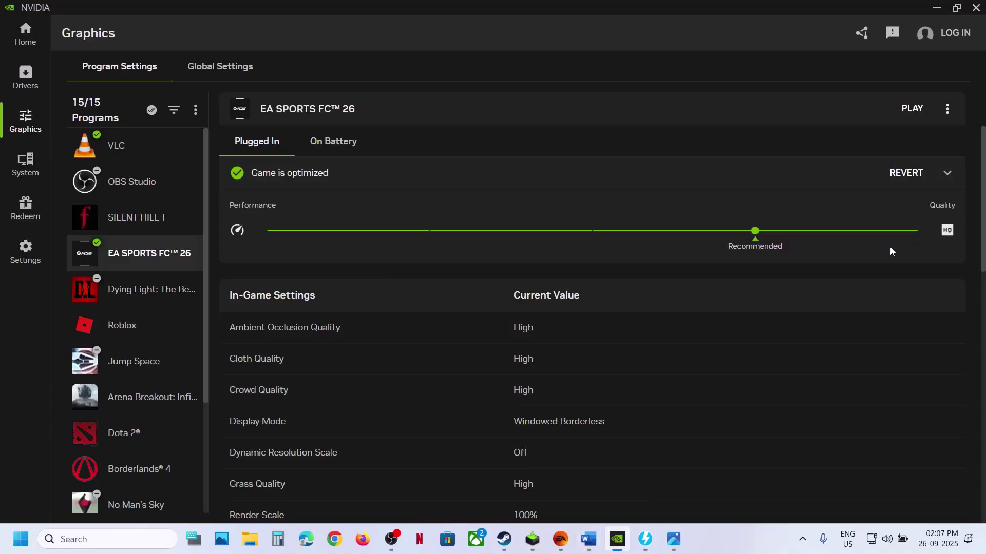
{"action": "left_click", "coordinate": [906, 176]}
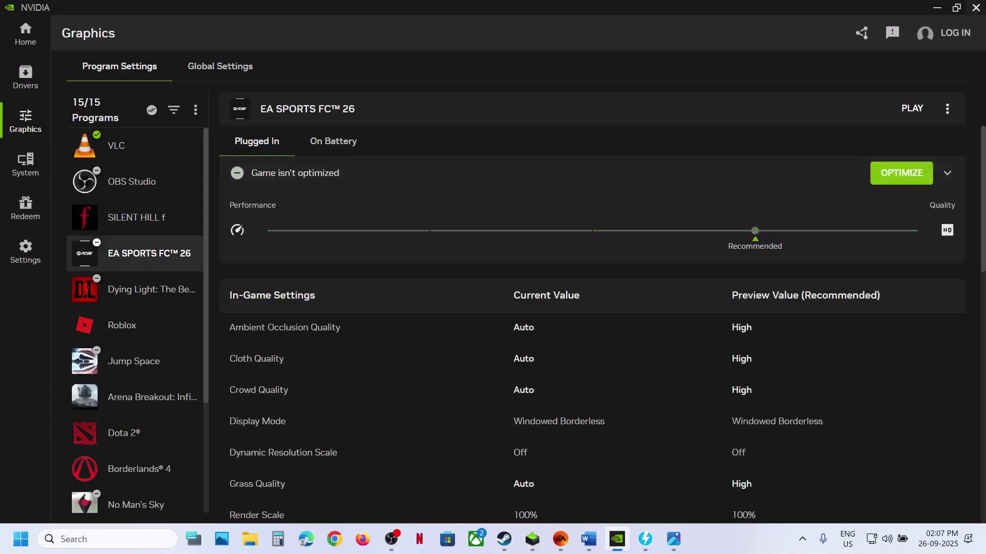
{"action": "left_click", "coordinate": [979, 8]}
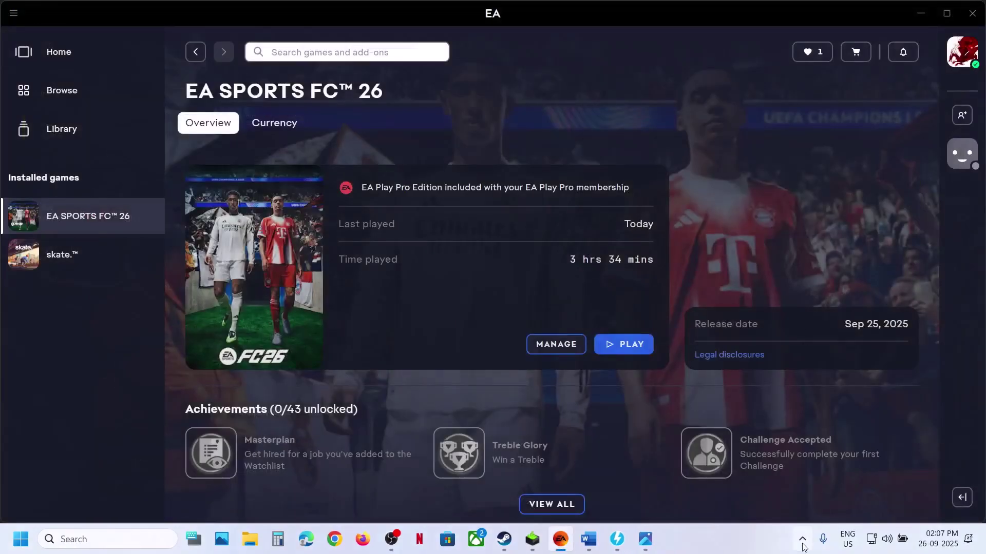
- Exit NVIDIA completely from its system tray icon
{"action": "left_click", "coordinate": [803, 539]}
{"action": "right_click", "coordinate": [751, 477]}
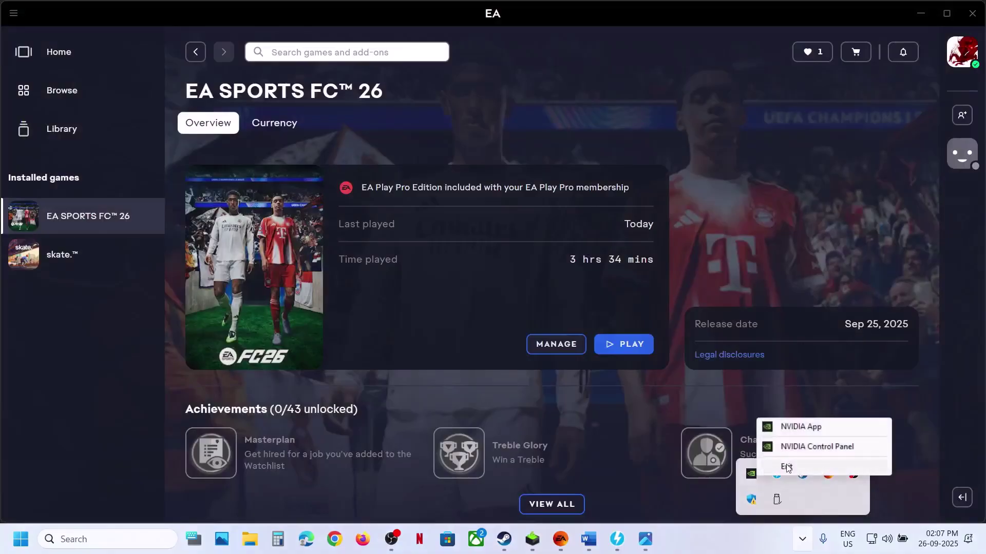
{"action": "left_click", "coordinate": [789, 467]}
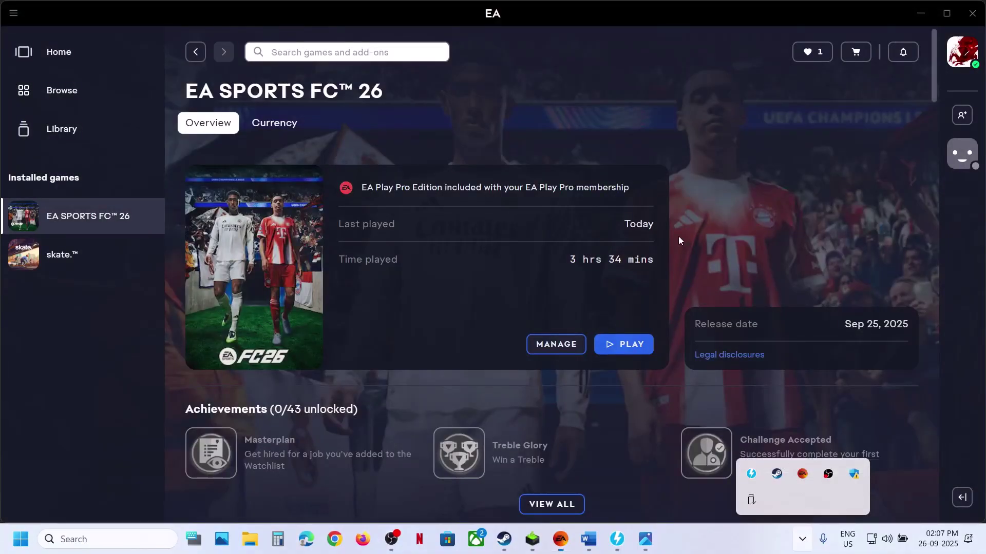
- Bring the Word notes forward, highlight a line, and start a Windows search
{"action": "left_click", "coordinate": [596, 548]}
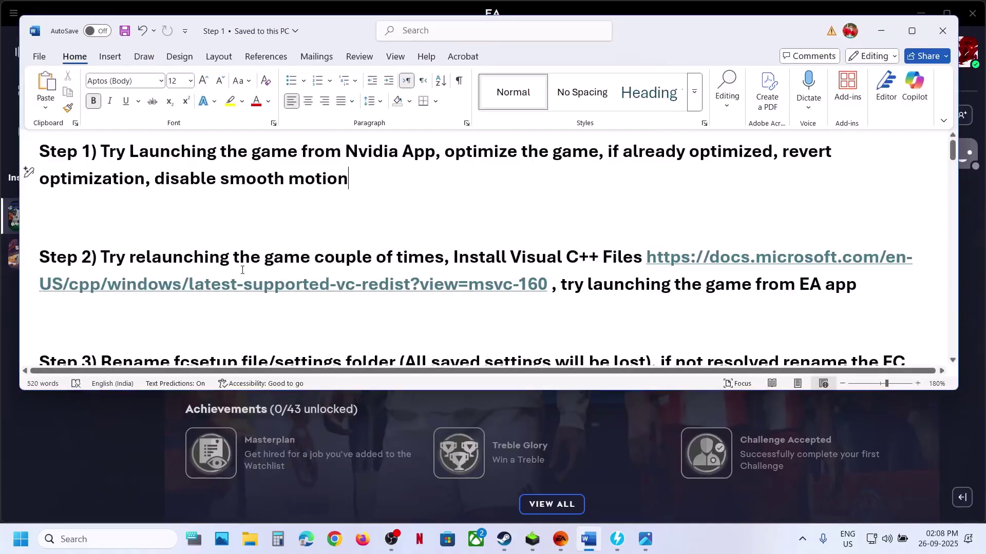
{"action": "left_click_drag", "start_coordinate": [155, 178], "coordinate": [349, 180]}
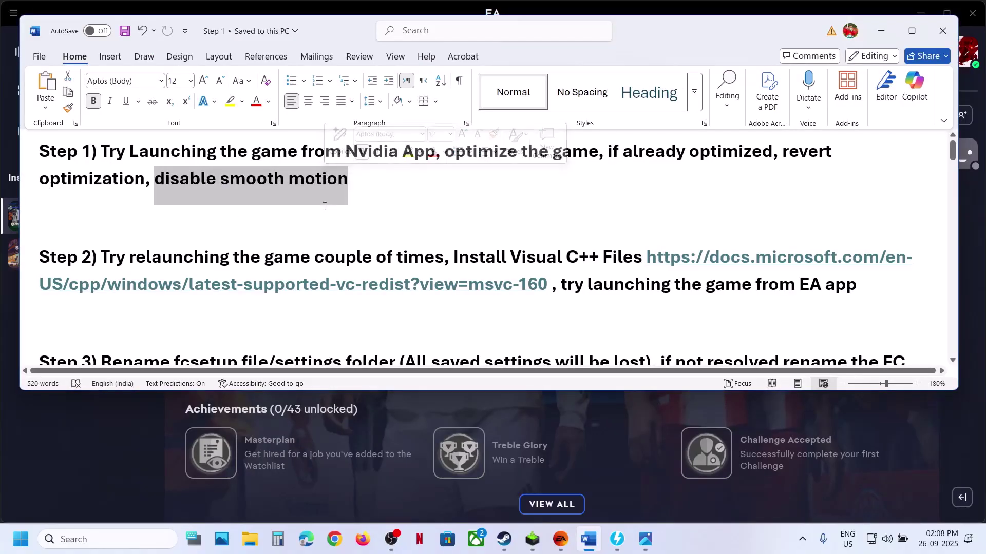
{"action": "left_click", "coordinate": [99, 532]}
- Relaunch the NVIDIA App and check EA SPORTS FC 26's driver settings for Smooth Motion
{"action": "type", "text": "nvi"}
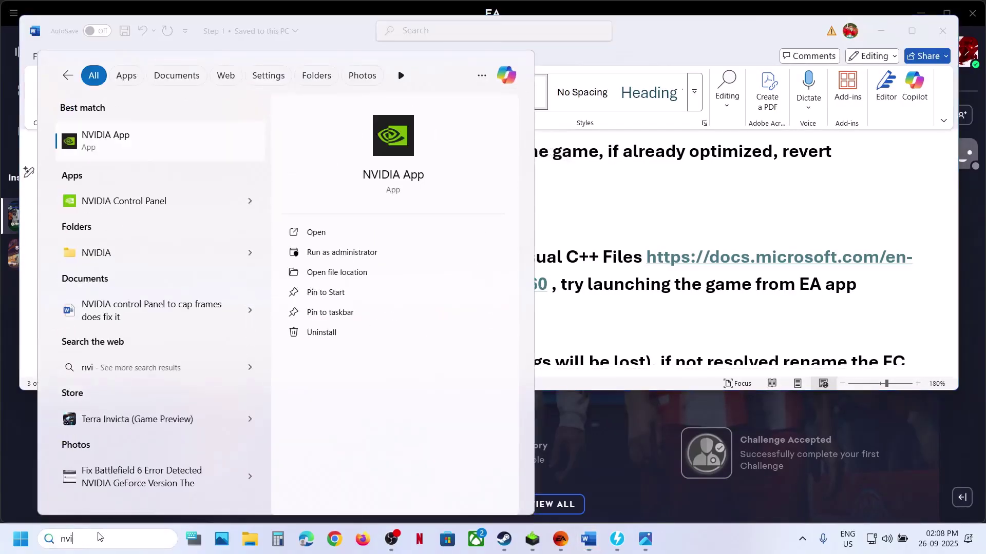
{"action": "key", "text": "Return"}
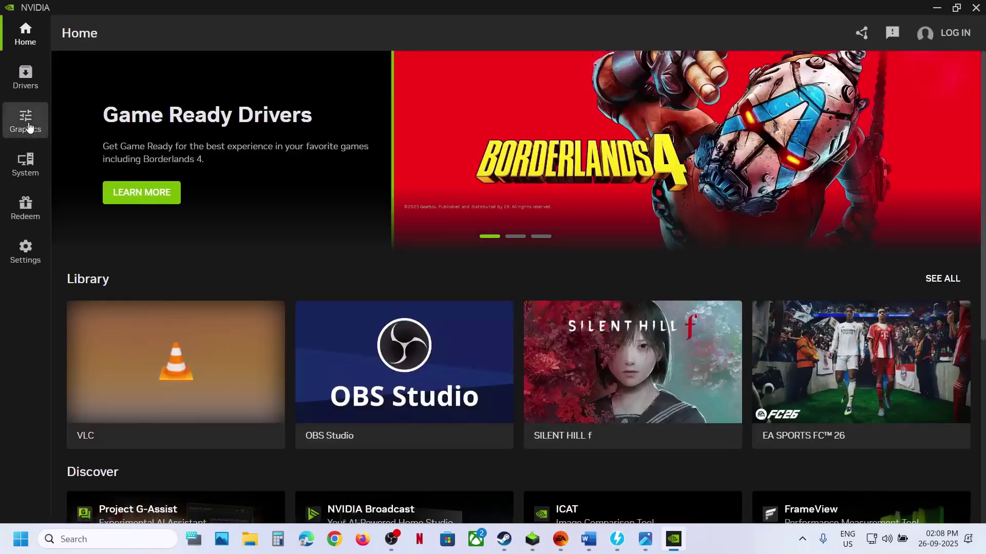
{"action": "left_click", "coordinate": [29, 128]}
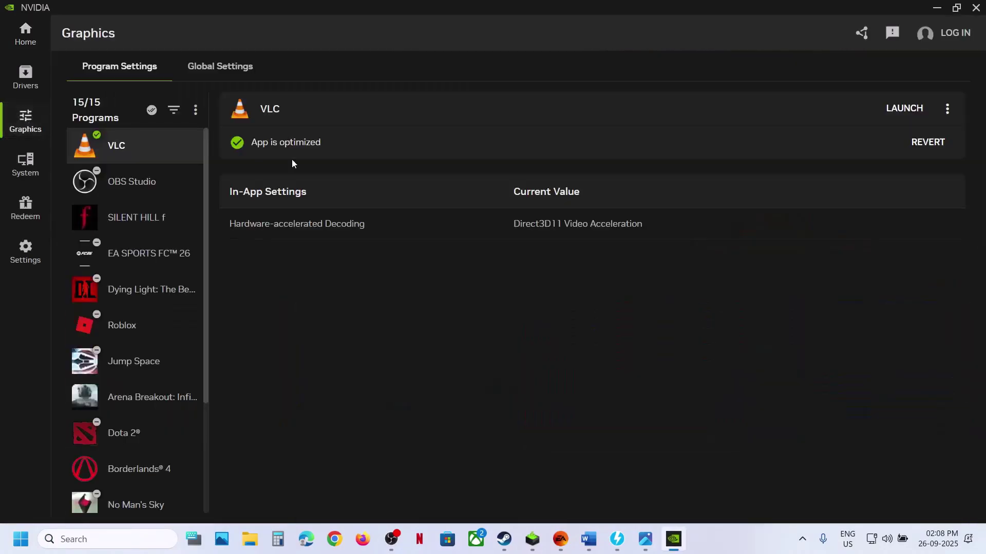
{"action": "left_click", "coordinate": [125, 259]}
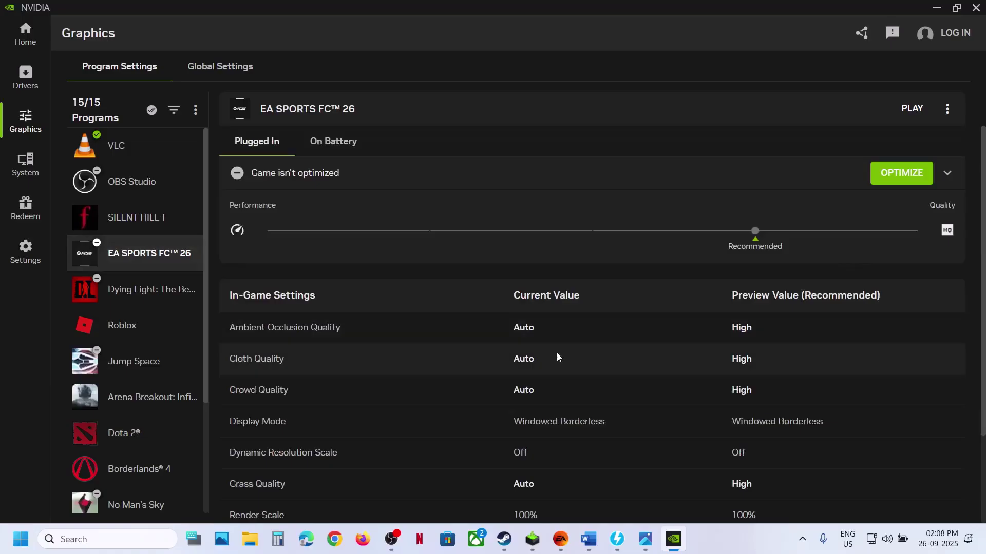
{"action": "scroll", "coordinate": [554, 354], "scroll_direction": "down", "scroll_amount": 2}
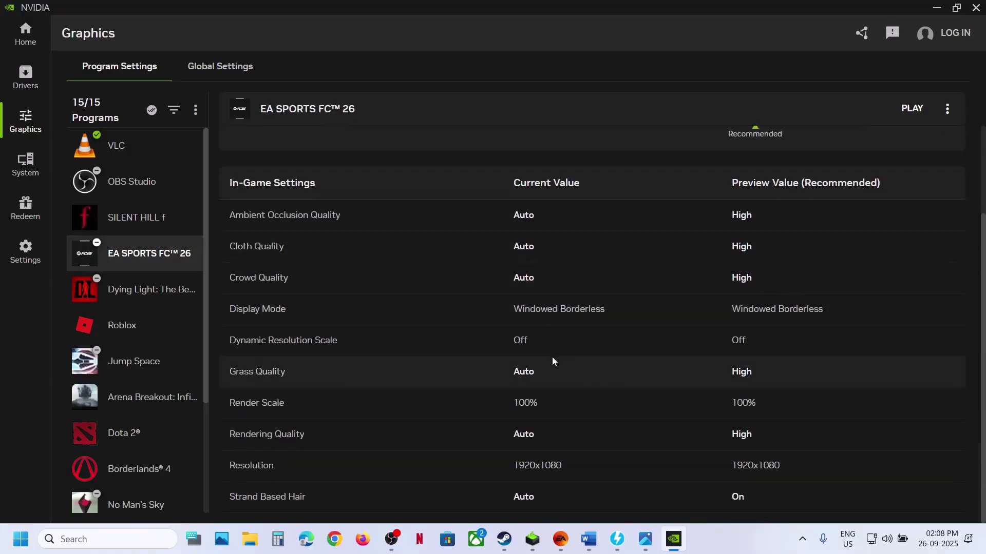
{"action": "scroll", "coordinate": [553, 361], "scroll_direction": "down", "scroll_amount": 5}
{"action": "scroll", "coordinate": [552, 360], "scroll_direction": "down", "scroll_amount": 3}
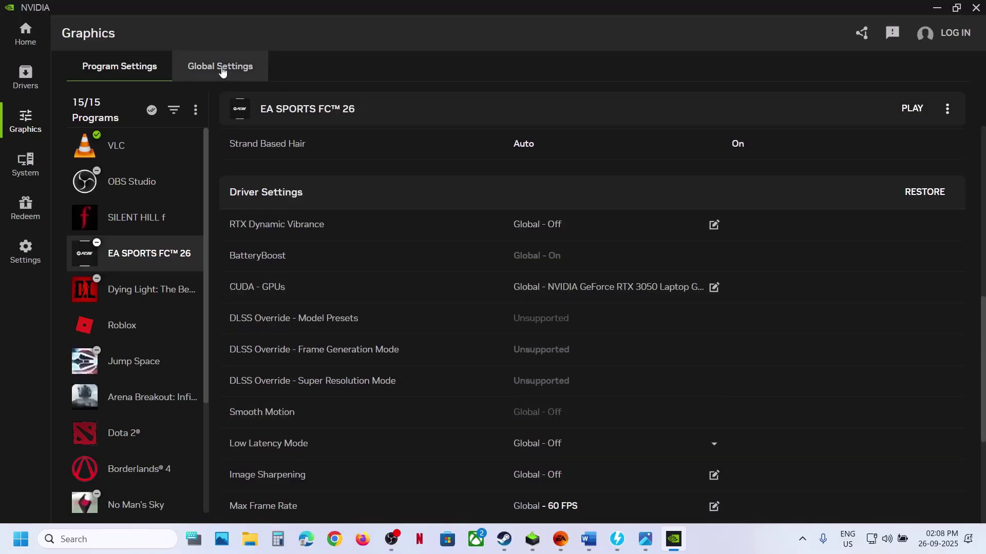
- Check Global Settings show Smooth Motion Off and Max Frame Rate 60 FPS
{"action": "left_click", "coordinate": [237, 60]}
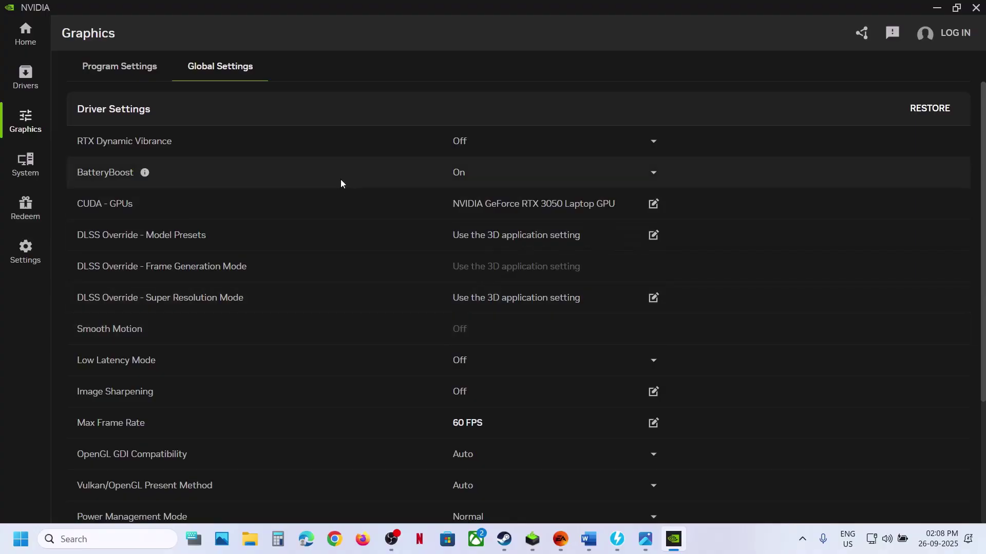
{"action": "left_click", "coordinate": [800, 540]}
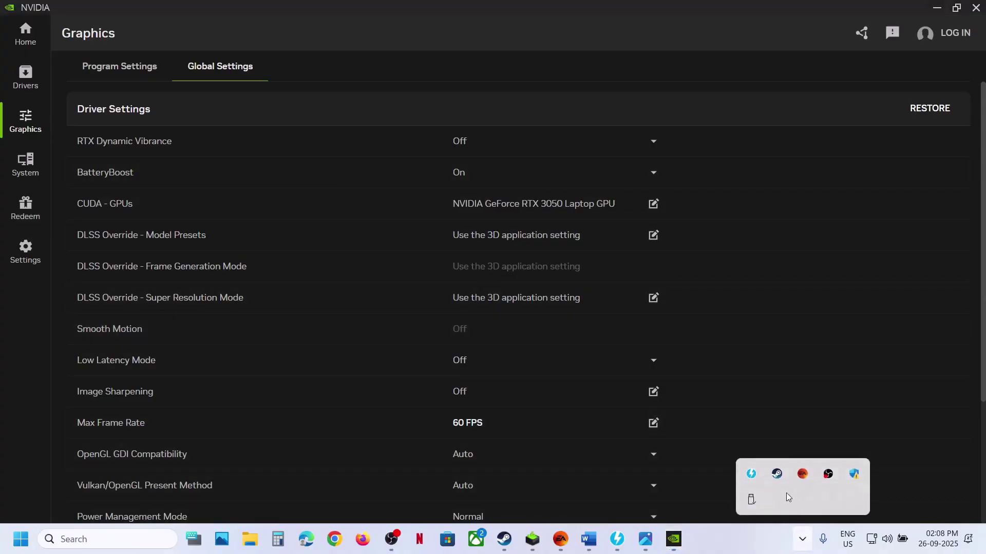
{"action": "left_click", "coordinate": [681, 549]}
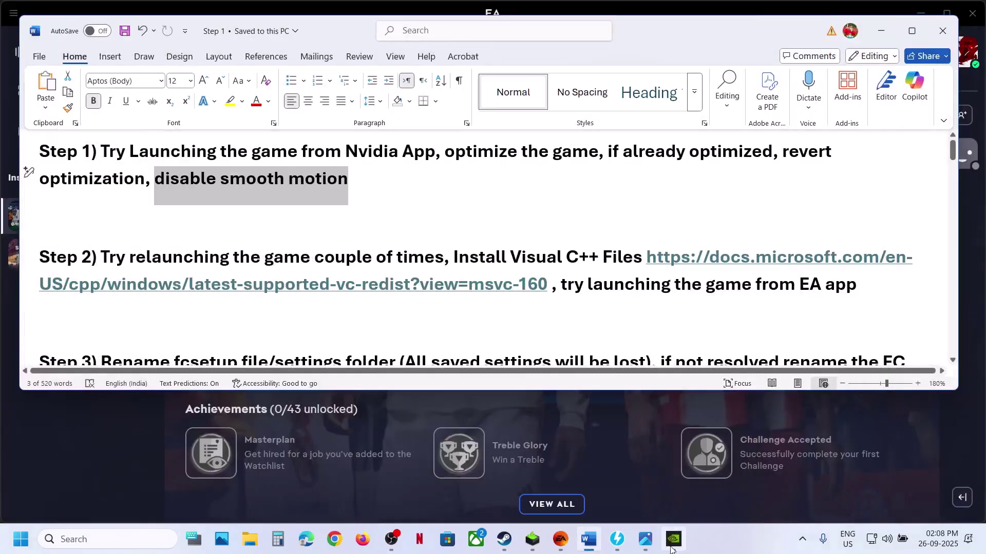
{"action": "left_click", "coordinate": [672, 547]}
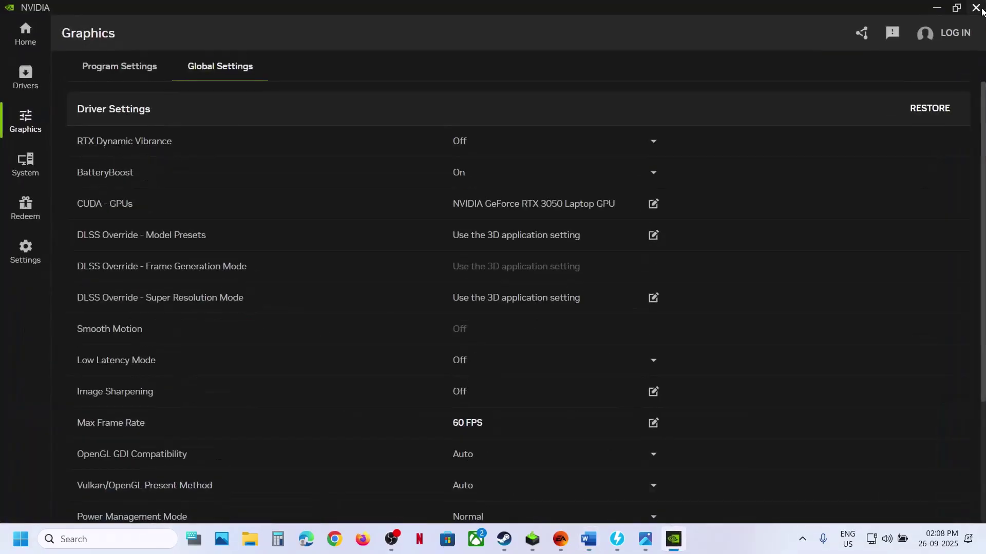
- Close the NVIDIA App, bring up the EA app, and glance at the Start power options
{"action": "left_click", "coordinate": [974, 8]}
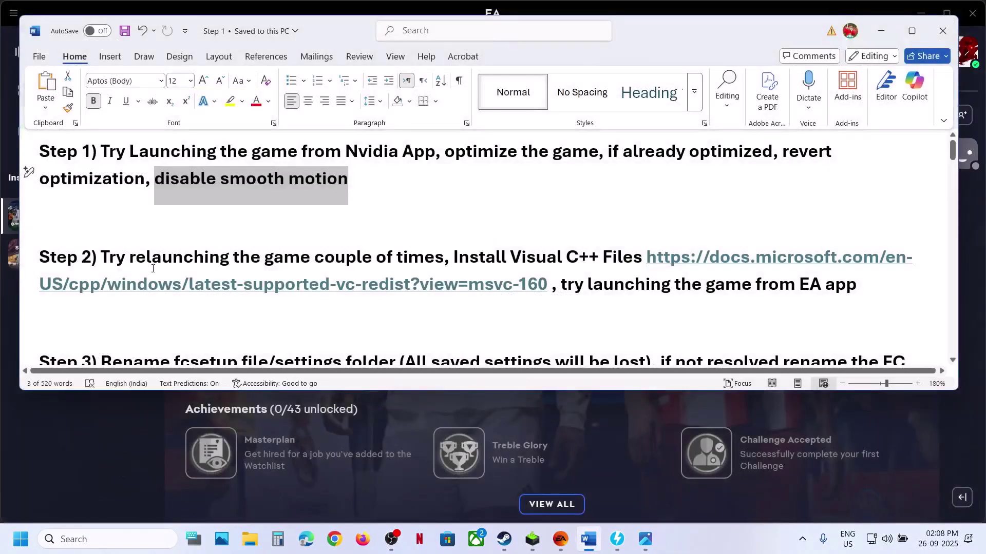
{"action": "left_click", "coordinate": [103, 461]}
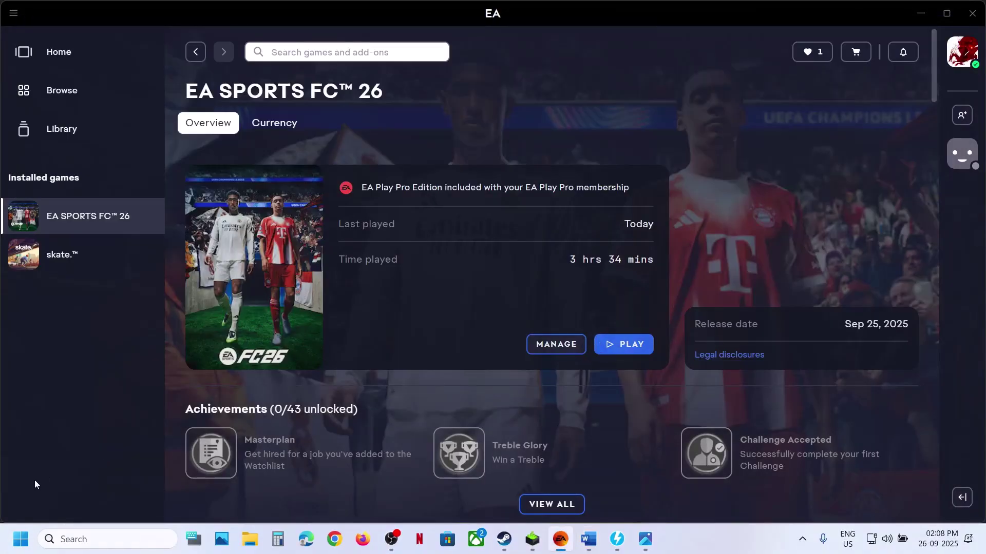
{"action": "left_click", "coordinate": [23, 548]}
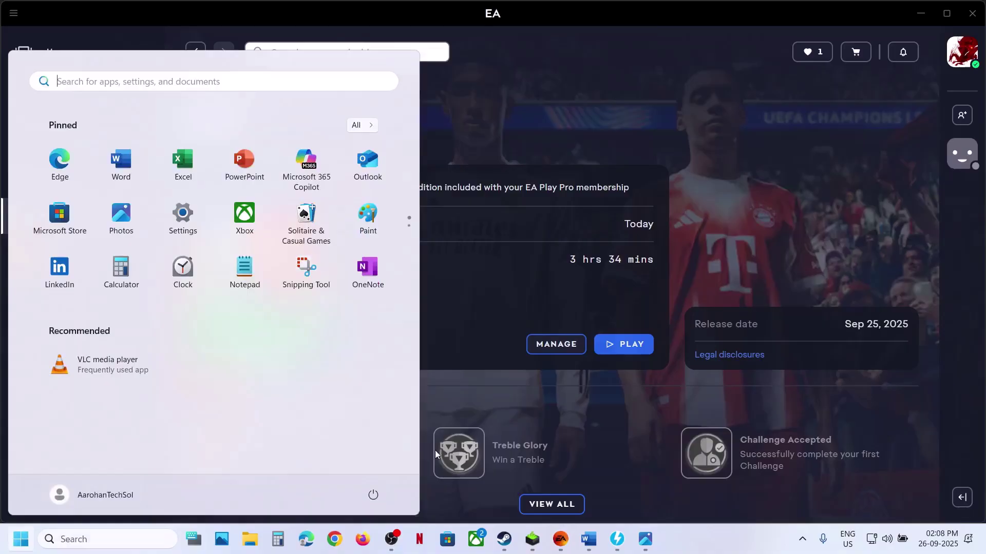
{"action": "left_click", "coordinate": [373, 495]}
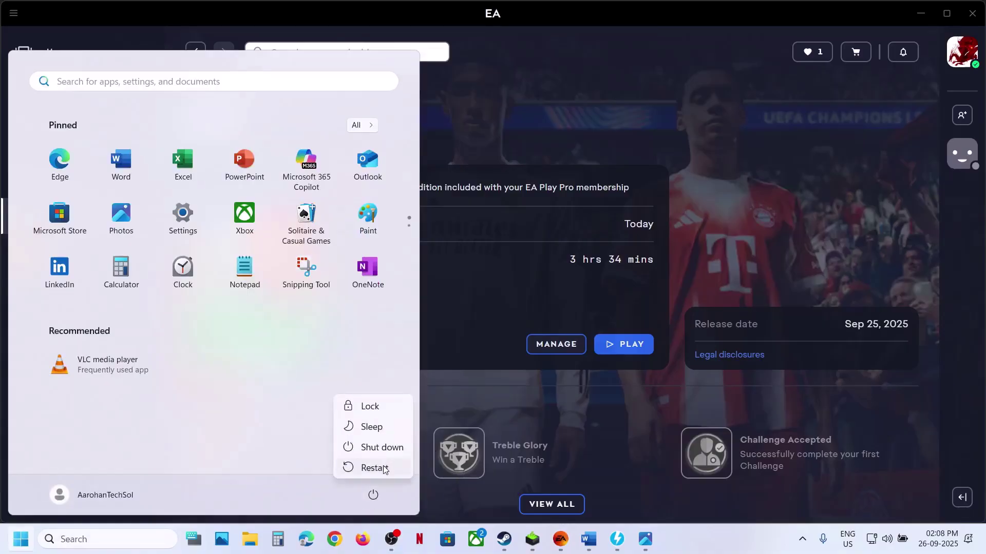
{"action": "key", "text": "Escape"}
- In the Word notes, highlight 'Install Visual C++ Files' and follow its download link
{"action": "left_click", "coordinate": [563, 274]}
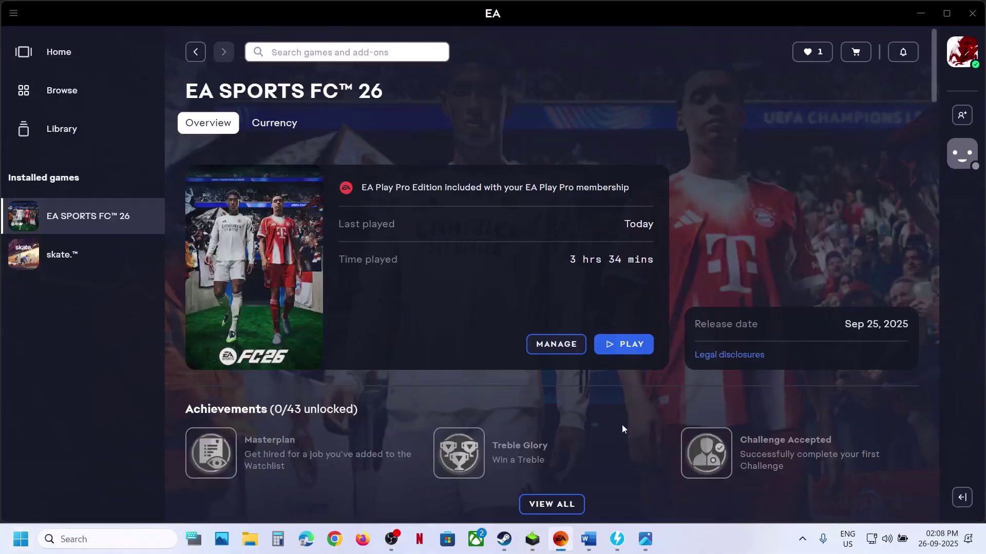
{"action": "left_click", "coordinate": [589, 539]}
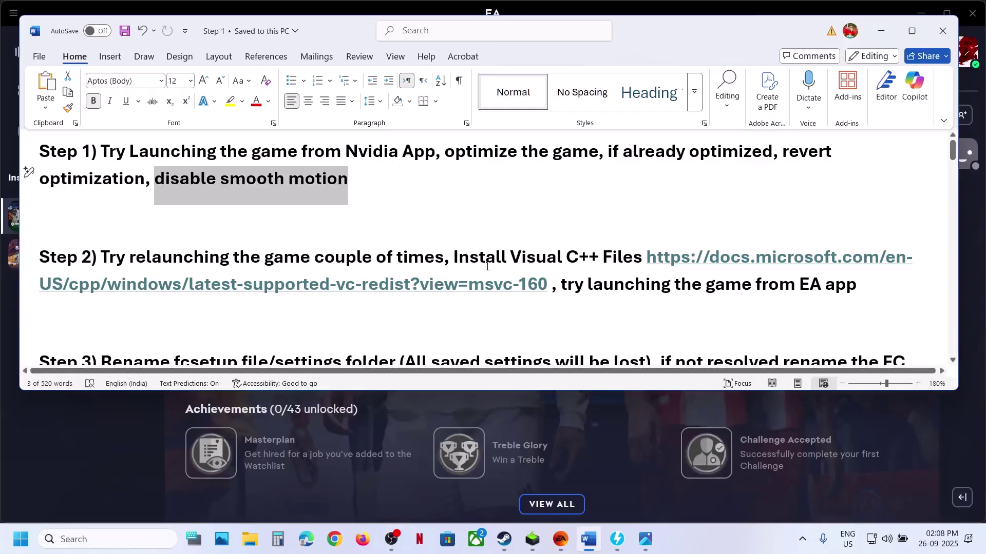
{"action": "left_click_drag", "start_coordinate": [485, 266], "coordinate": [641, 260]}
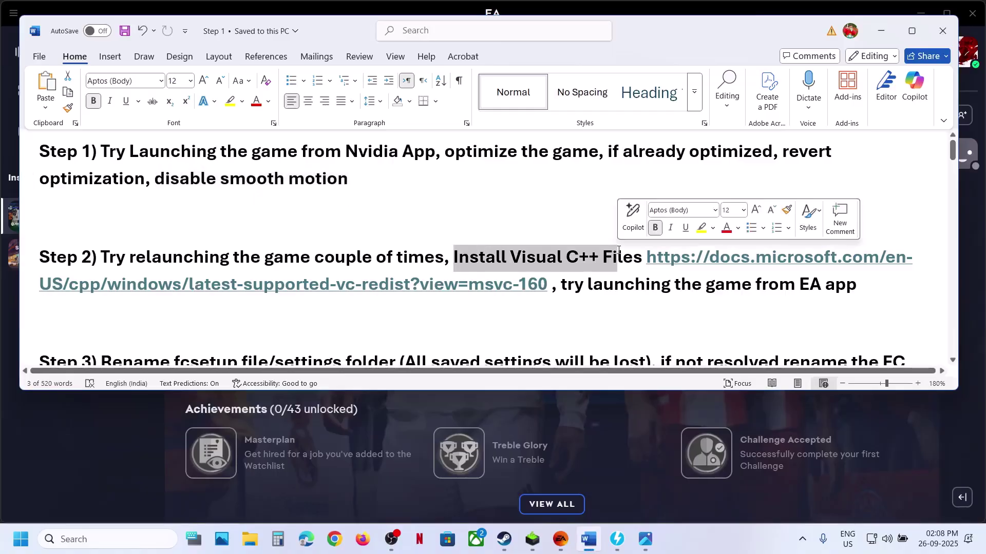
{"action": "left_click", "coordinate": [703, 261], "text": "ctrl"}
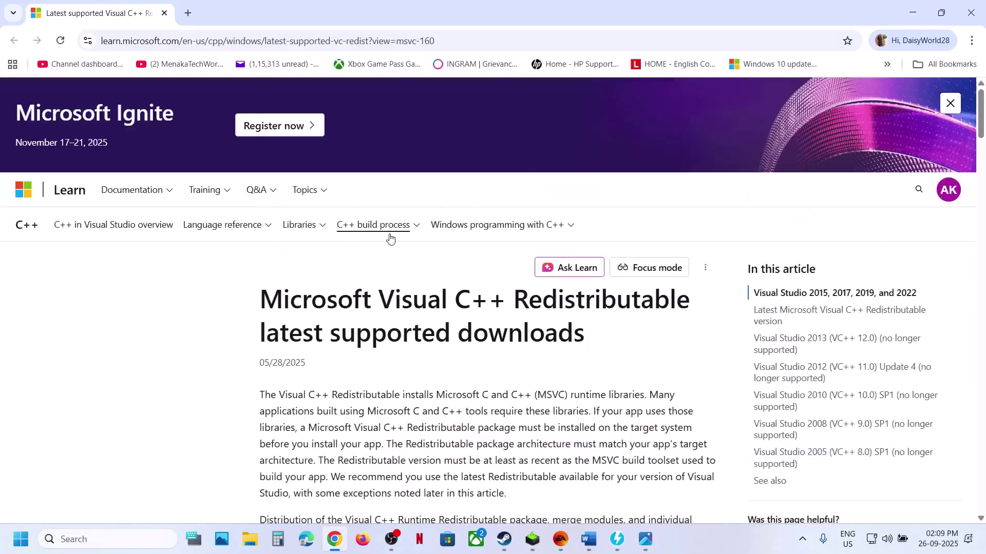
- Repair the x86 Visual C++ 2015-2022 Redistributable, approving the permission prompt
{"action": "scroll", "coordinate": [531, 375], "scroll_direction": "down", "scroll_amount": 4}
{"action": "scroll", "coordinate": [531, 374], "scroll_direction": "down", "scroll_amount": 10}
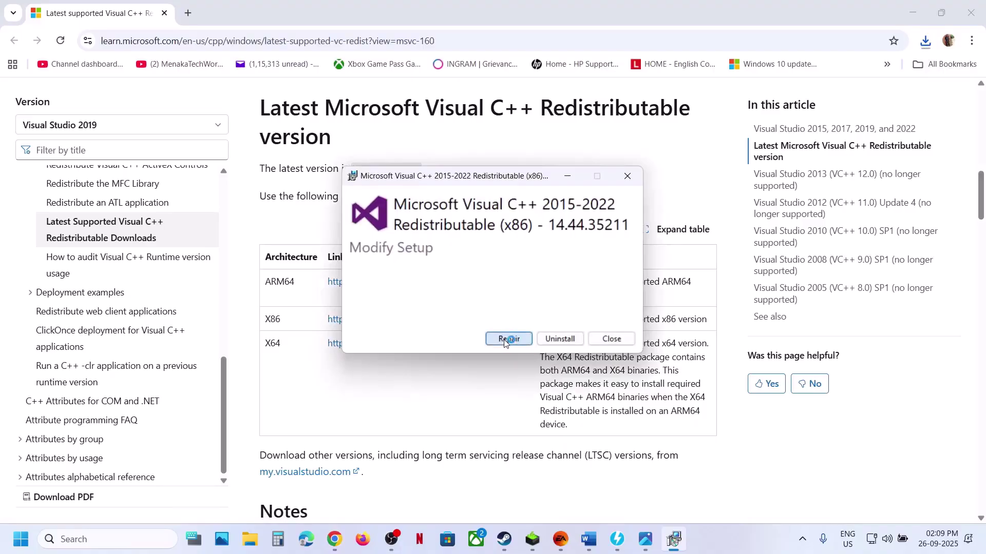
{"action": "left_click", "coordinate": [505, 340]}
{"action": "left_click", "coordinate": [424, 366]}
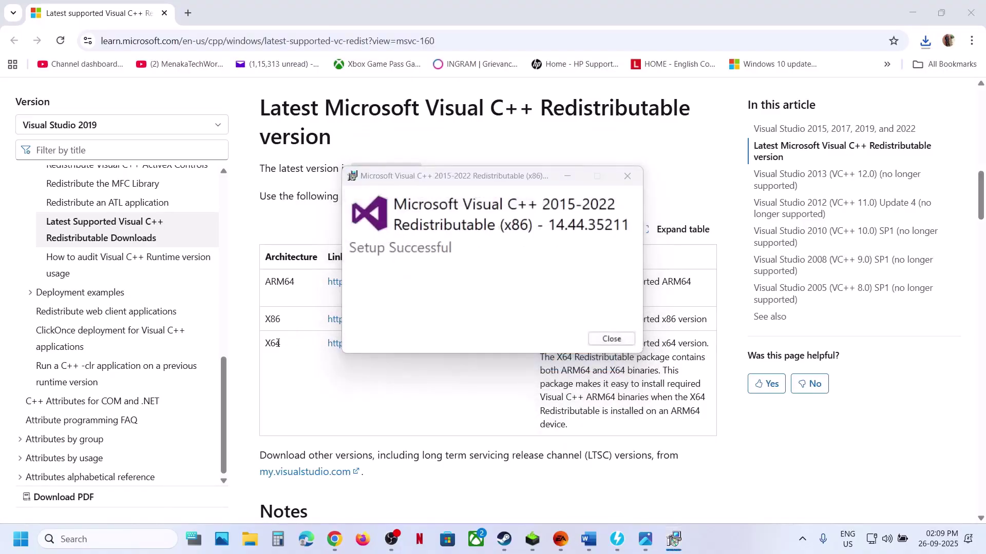
- Download and repair the x64 redistributable, then arrange both setup results side by side
{"action": "left_click", "coordinate": [331, 346]}
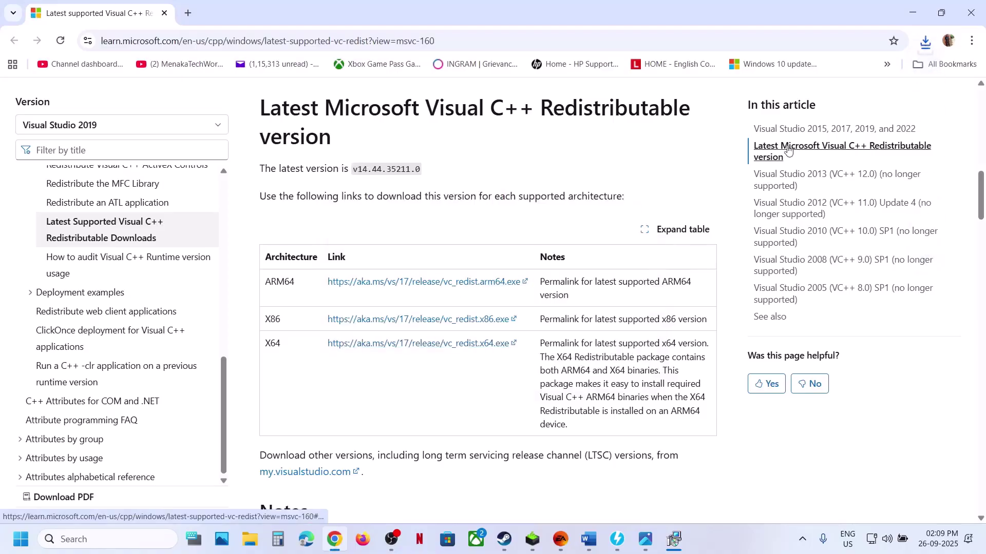
{"action": "left_click", "coordinate": [925, 45]}
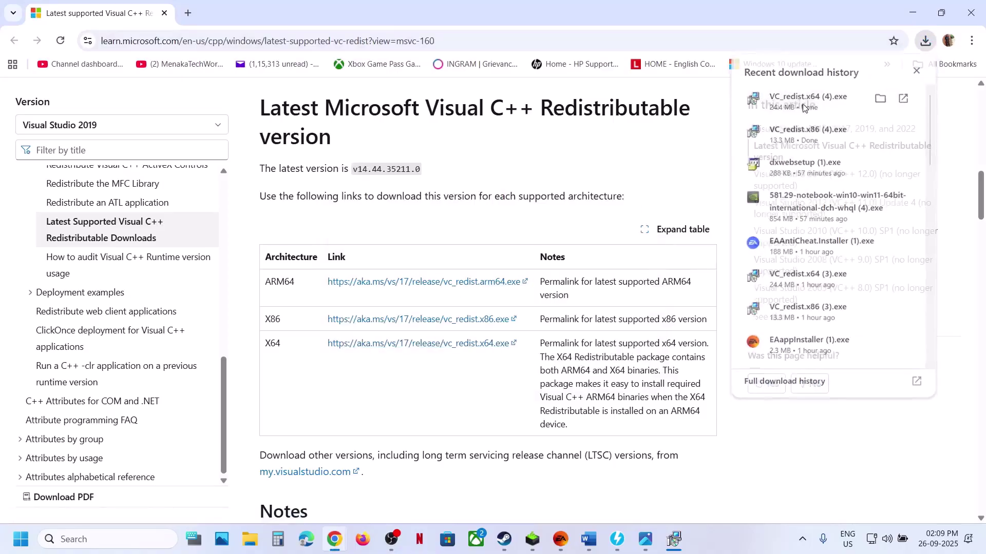
{"action": "left_click", "coordinate": [809, 100]}
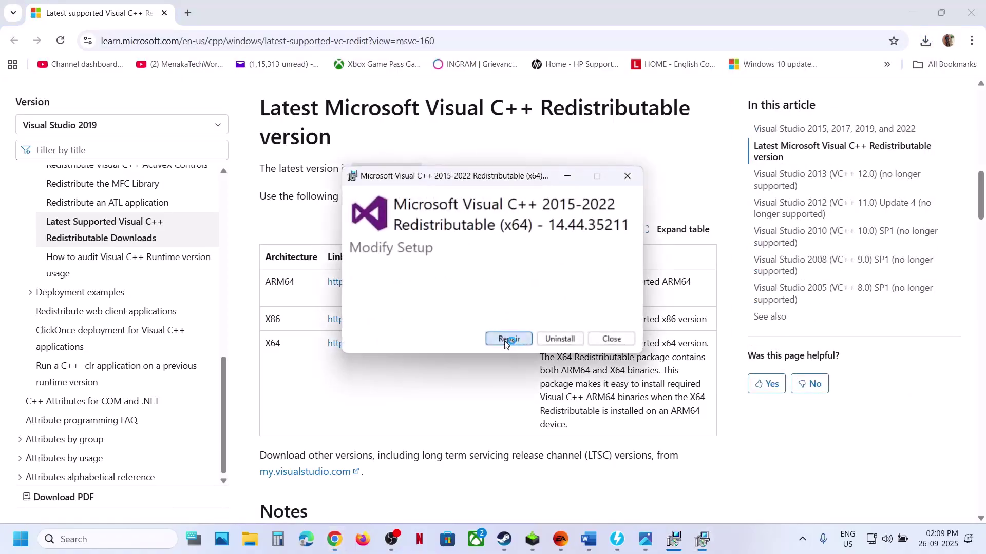
{"action": "left_click", "coordinate": [507, 340]}
{"action": "left_click", "coordinate": [427, 365]}
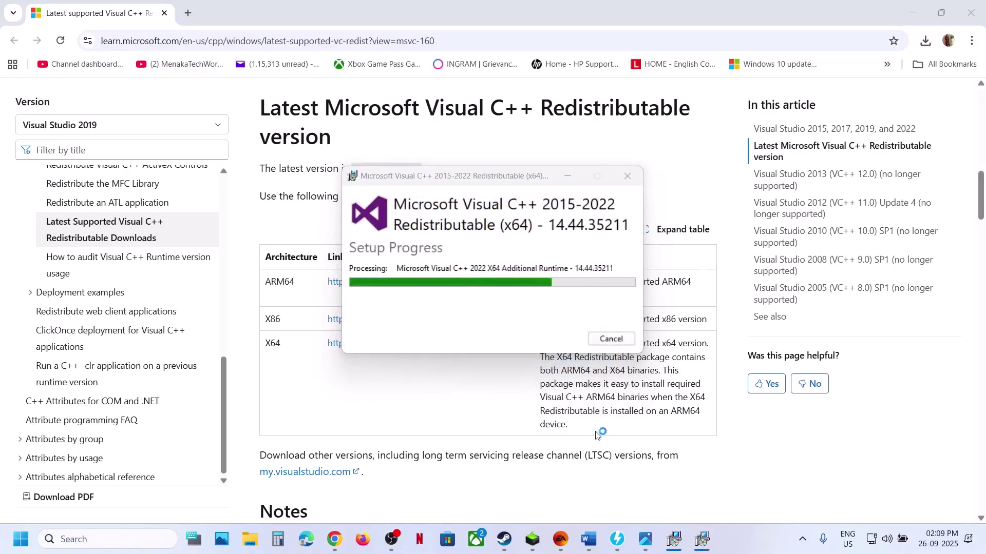
{"action": "left_click", "coordinate": [676, 542]}
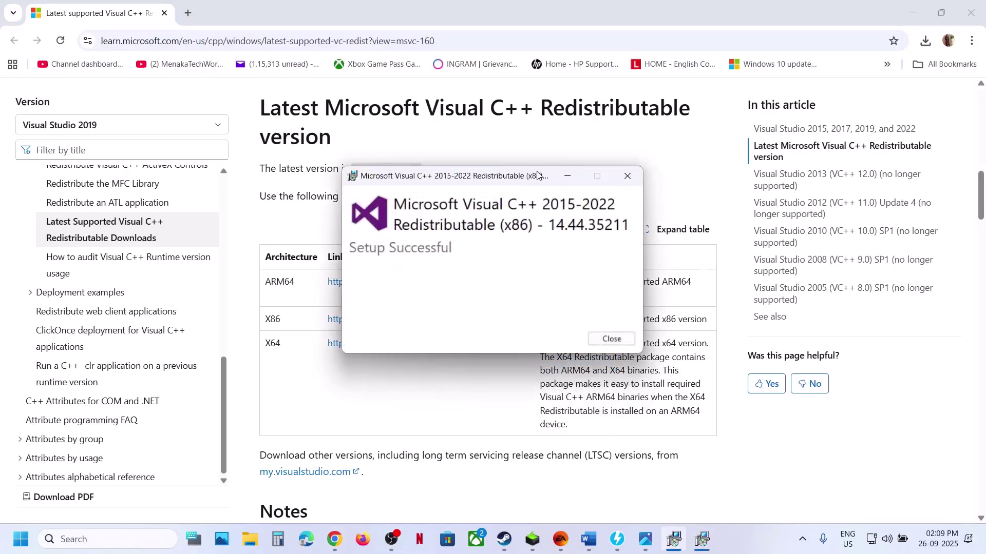
{"action": "left_click_drag", "start_coordinate": [538, 176], "coordinate": [275, 242]}
- Check the Start power options, then highlight 'try launching the game' in the Word notes
{"action": "left_click", "coordinate": [20, 539]}
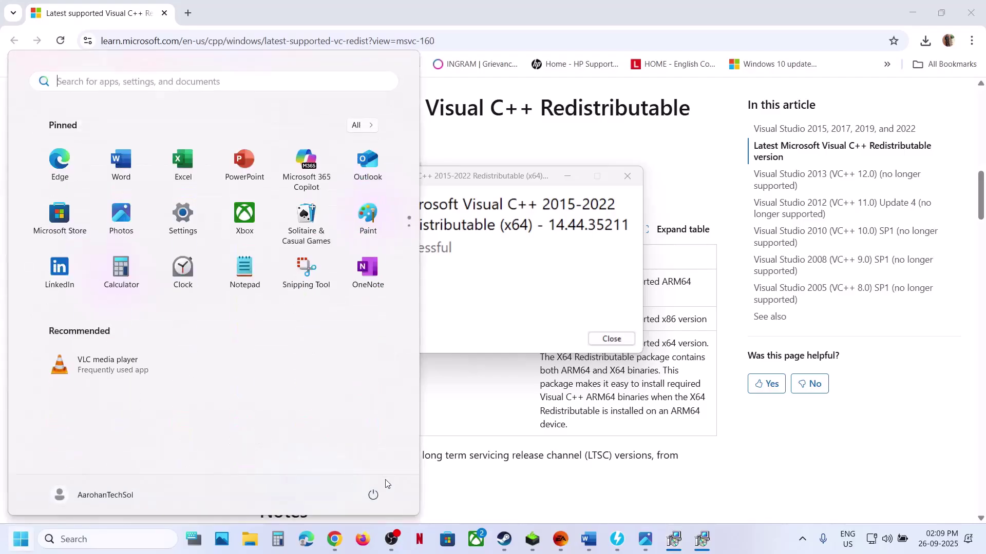
{"action": "left_click", "coordinate": [373, 495]}
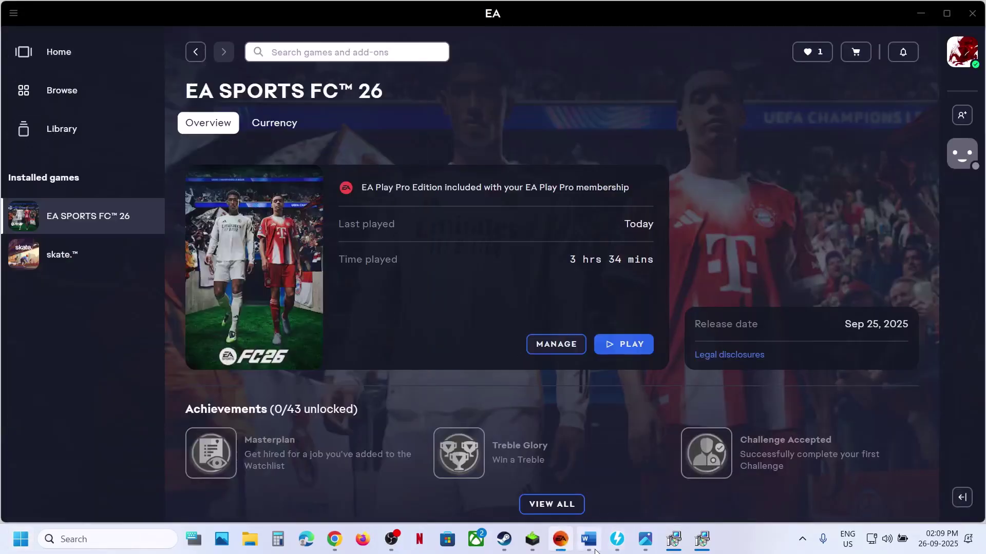
{"action": "left_click", "coordinate": [588, 539]}
{"action": "scroll", "coordinate": [386, 296], "scroll_direction": "down", "scroll_amount": 2}
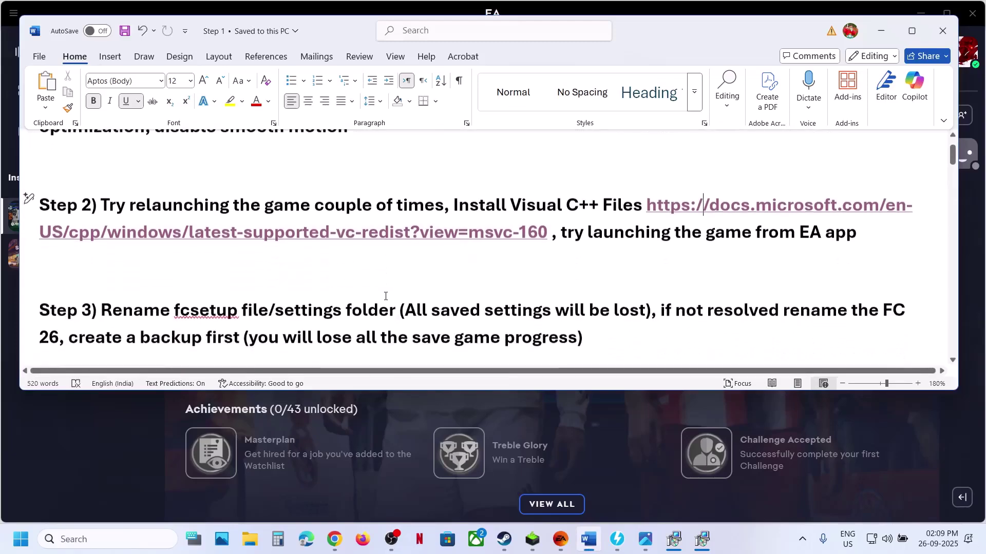
{"action": "scroll", "coordinate": [385, 296], "scroll_direction": "down", "scroll_amount": 1, "text": "ctrl"}
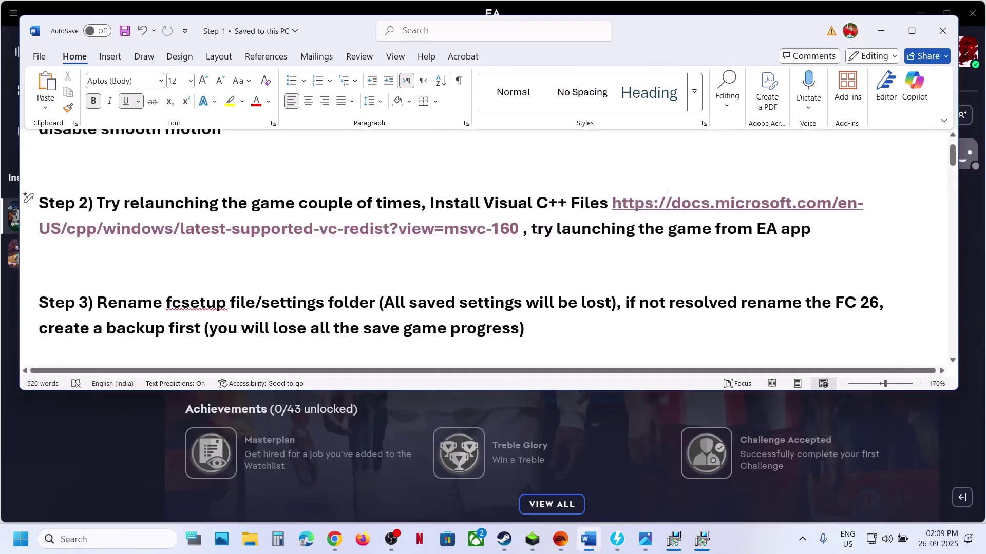
{"action": "left_click_drag", "start_coordinate": [532, 230], "coordinate": [755, 229]}
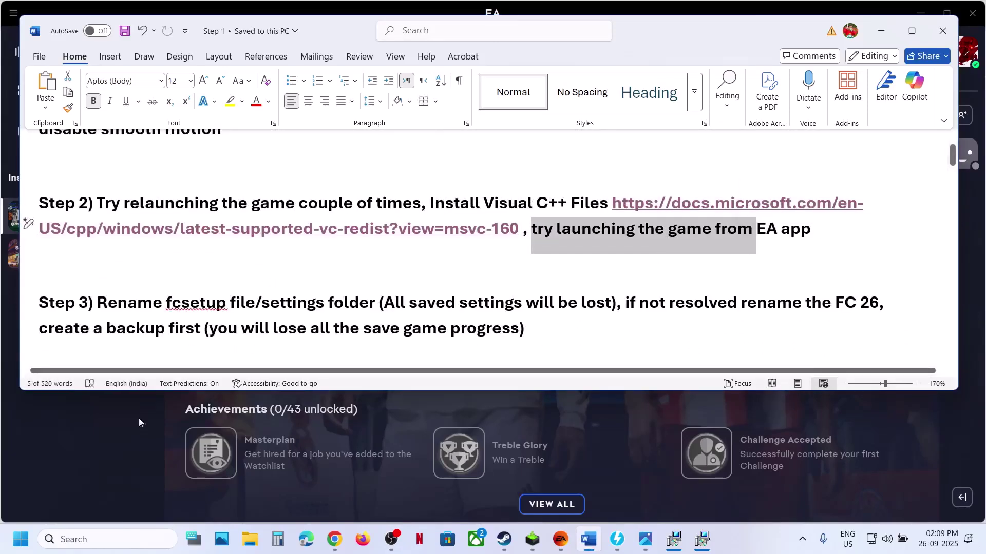
- Highlight 'fcsetup file/settings folder' in Step 3 and open File Explorer
{"action": "left_click", "coordinate": [61, 469]}
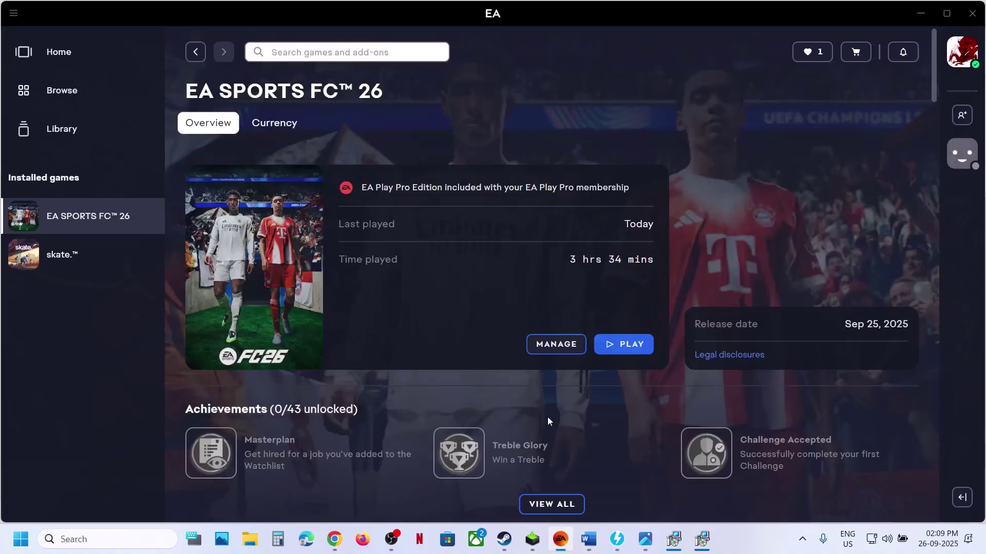
{"action": "left_click", "coordinate": [589, 540]}
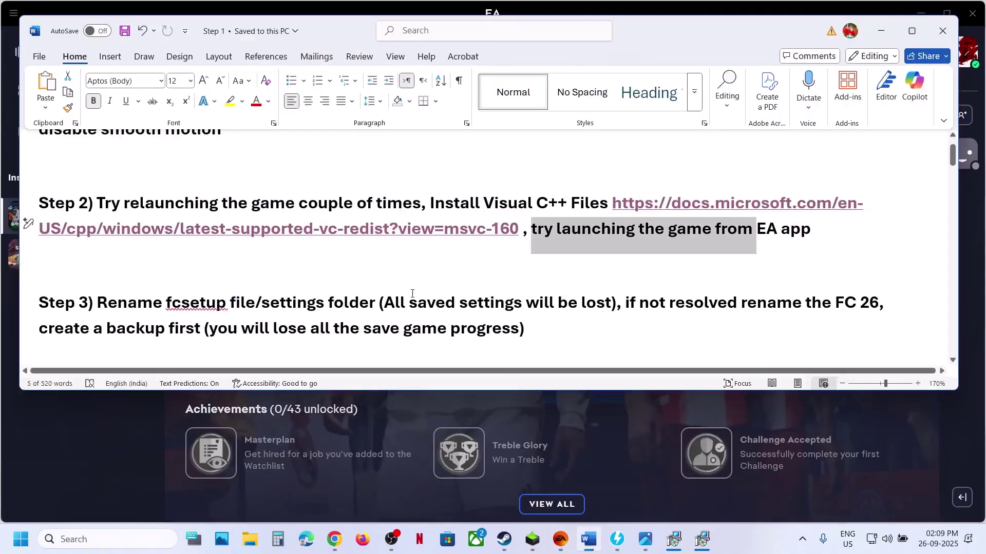
{"action": "scroll", "coordinate": [303, 290], "scroll_direction": "down", "scroll_amount": 1}
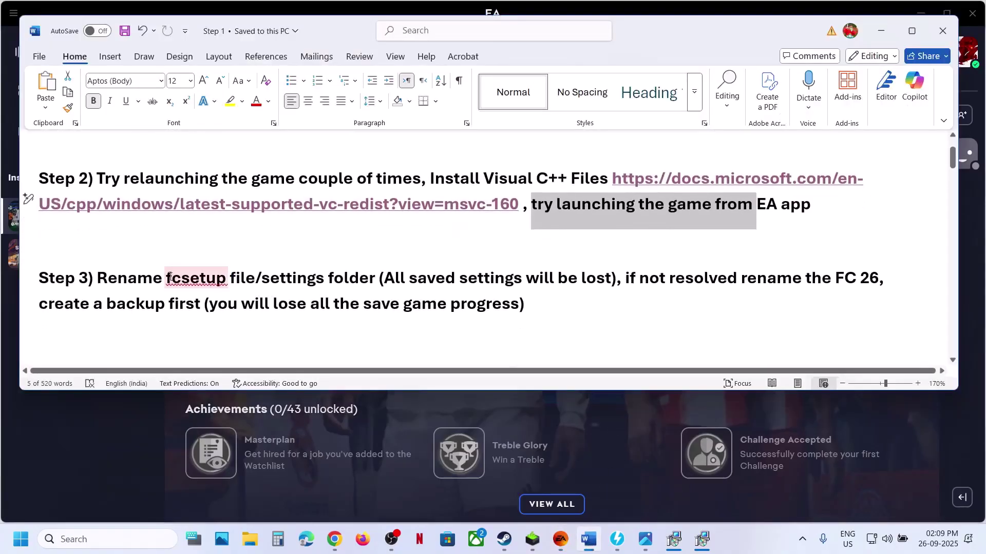
{"action": "left_click_drag", "start_coordinate": [168, 278], "coordinate": [378, 277]}
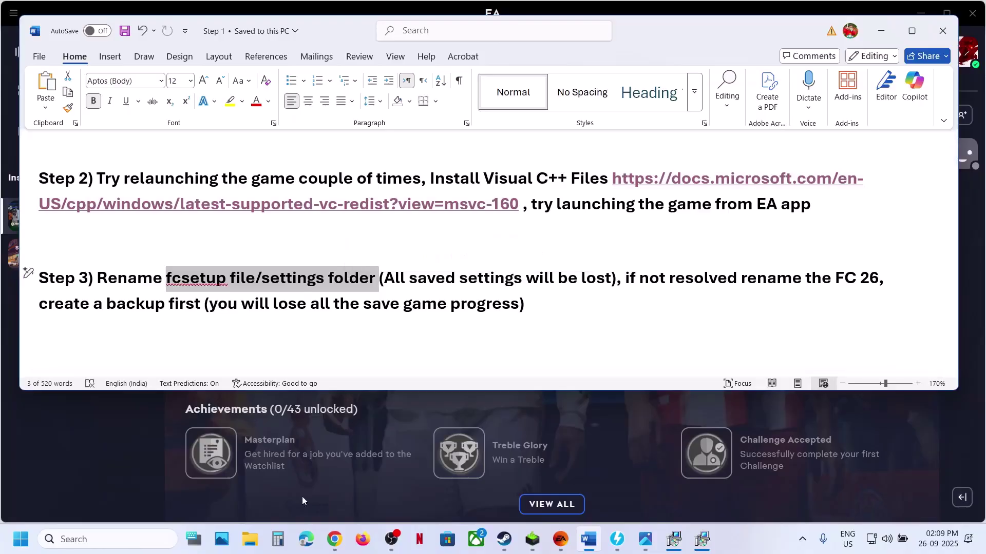
{"action": "left_click", "coordinate": [251, 529]}
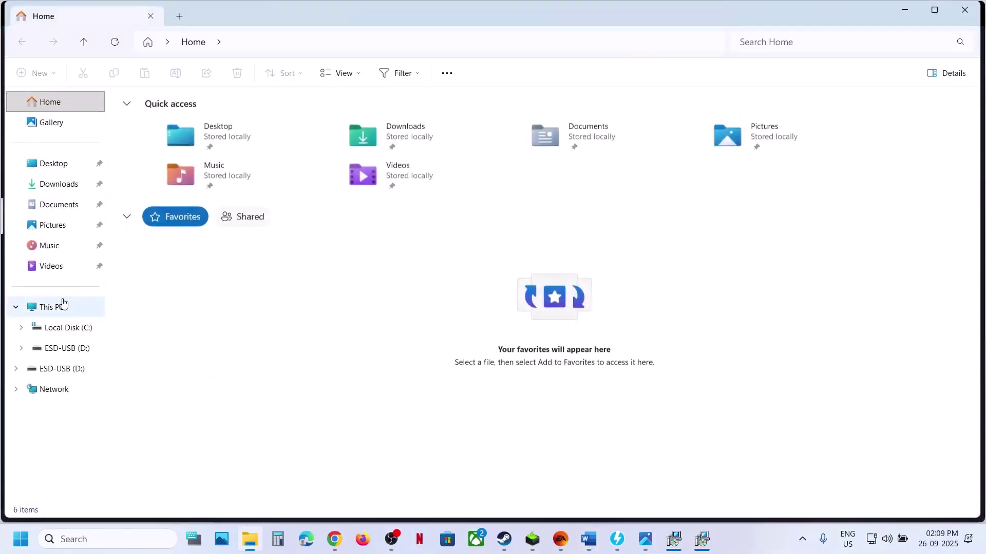
- Show the drives, then highlight the lost-settings warning in the Word notes
{"action": "left_click", "coordinate": [63, 304]}
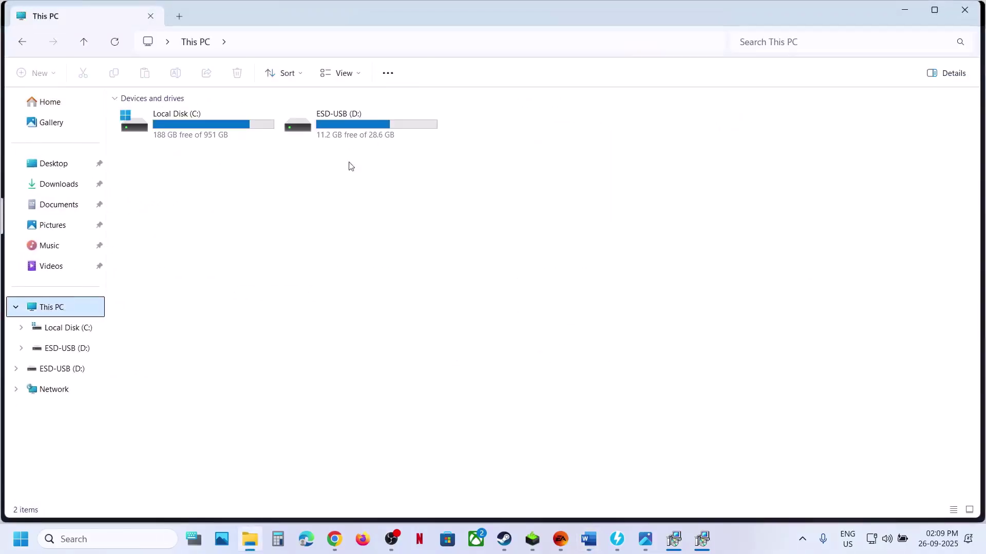
{"action": "left_click", "coordinate": [587, 539]}
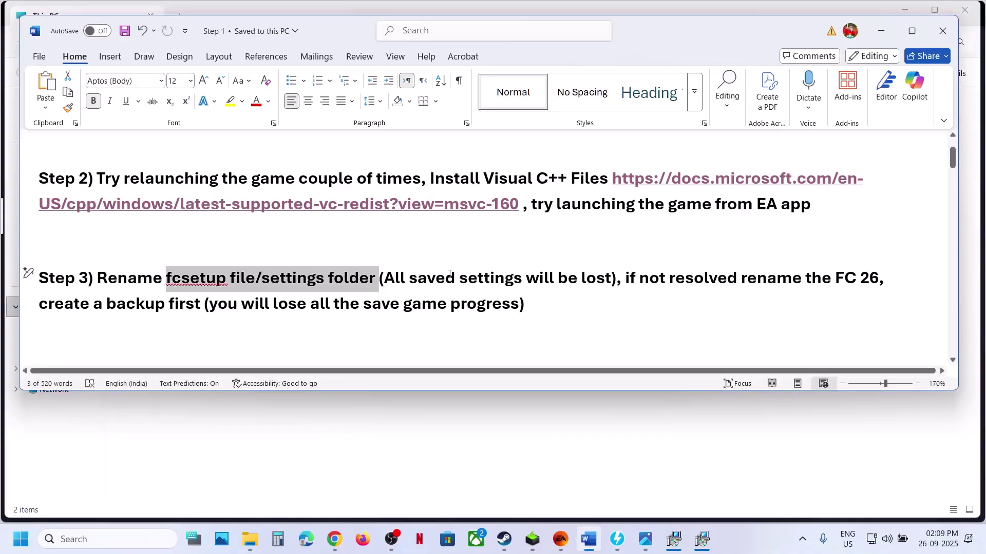
{"action": "left_click_drag", "start_coordinate": [450, 274], "coordinate": [611, 277]}
{"action": "left_click", "coordinate": [251, 542]}
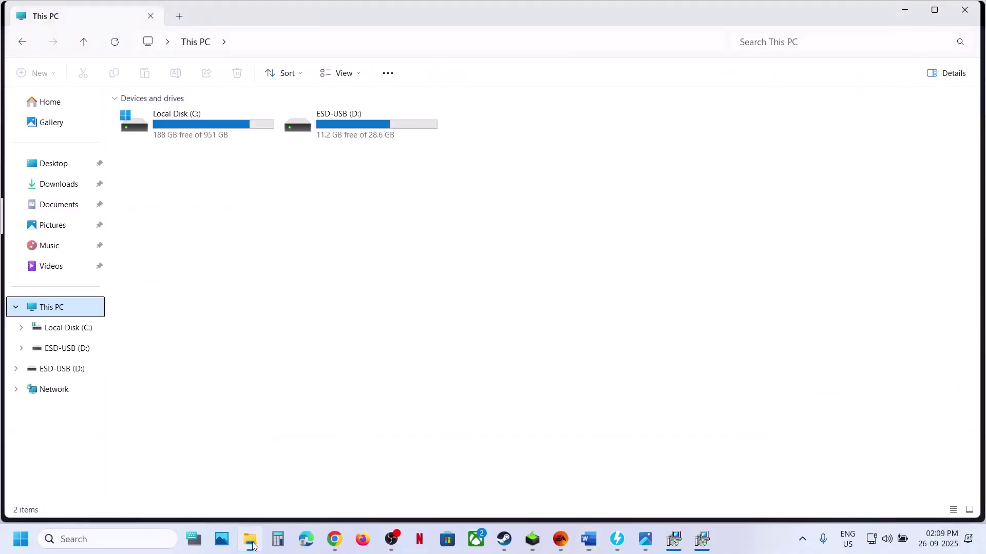
- Open Local Disk (C:), Users, and the user's profile folder
{"action": "double_click", "coordinate": [204, 126]}
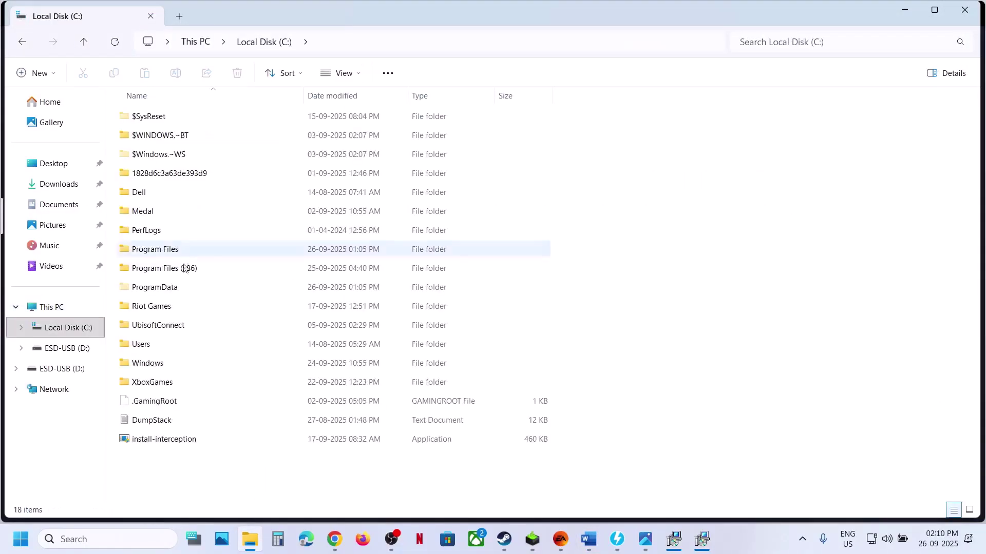
{"action": "double_click", "coordinate": [161, 345]}
{"action": "left_click", "coordinate": [181, 118]}
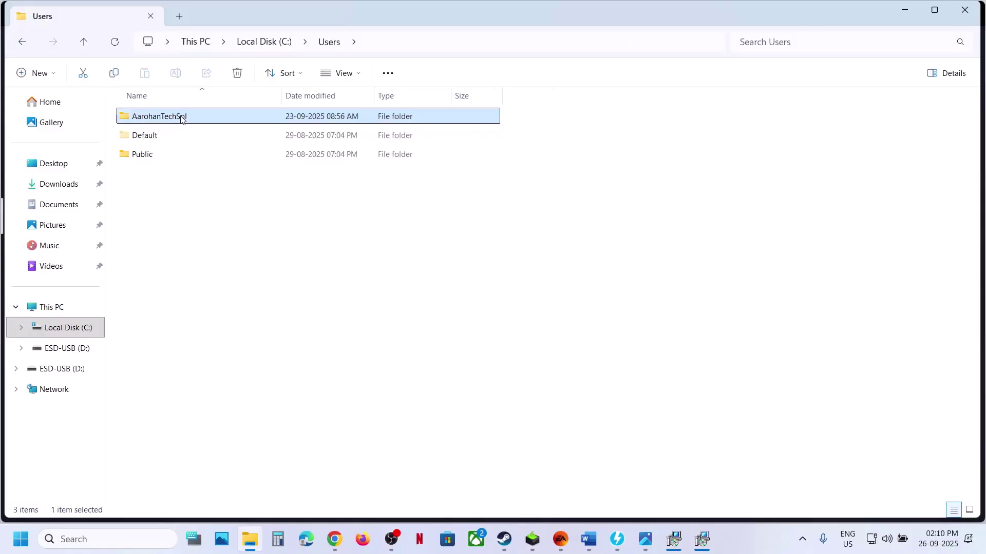
{"action": "double_click", "coordinate": [182, 117]}
- Open AppData, then Local, then the EA SPORTS FC 26 folder
{"action": "left_click", "coordinate": [159, 174]}
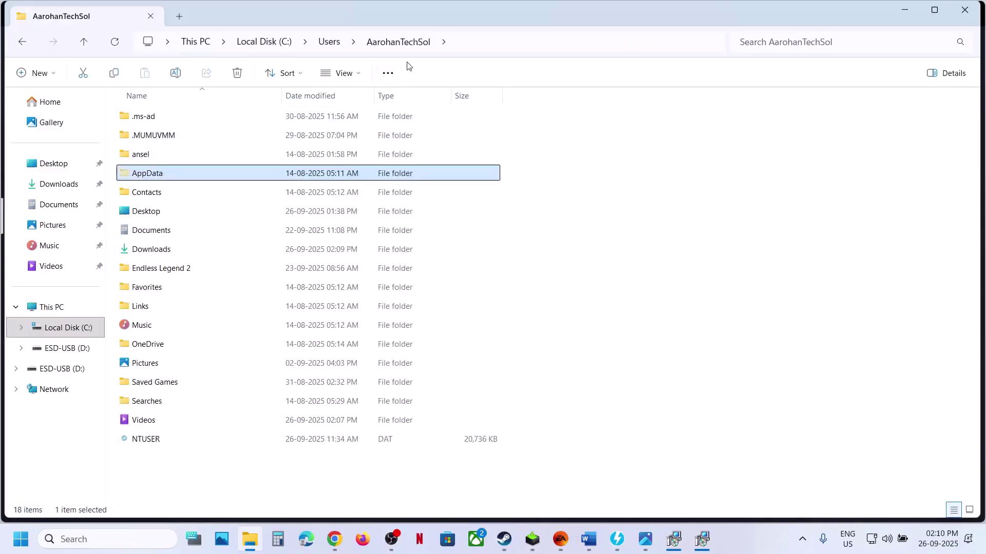
{"action": "left_click", "coordinate": [361, 75]}
{"action": "mouse_move", "coordinate": [359, 312]}
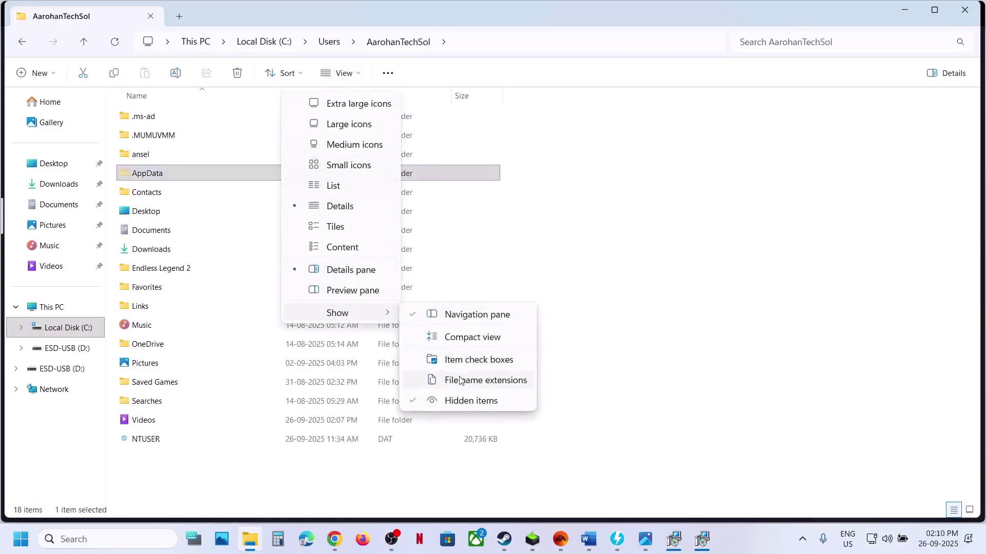
{"action": "left_click", "coordinate": [190, 175]}
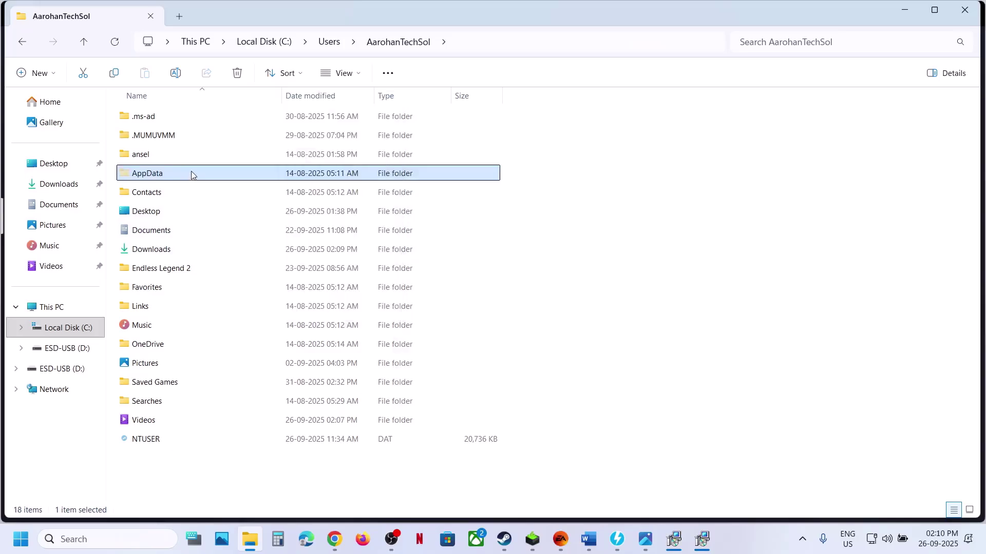
{"action": "double_click", "coordinate": [191, 175]}
{"action": "double_click", "coordinate": [153, 123]}
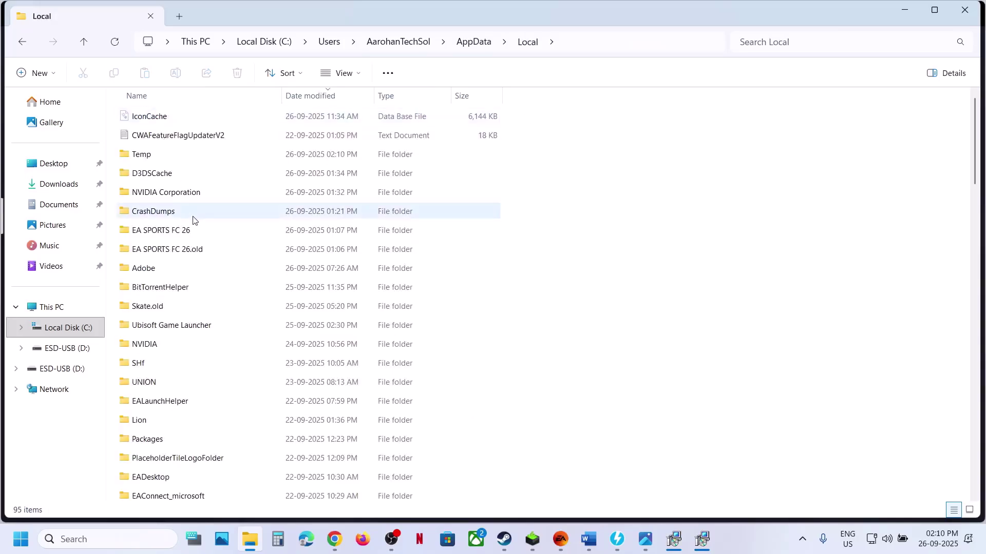
{"action": "left_click", "coordinate": [176, 237]}
{"action": "double_click", "coordinate": [176, 239]}
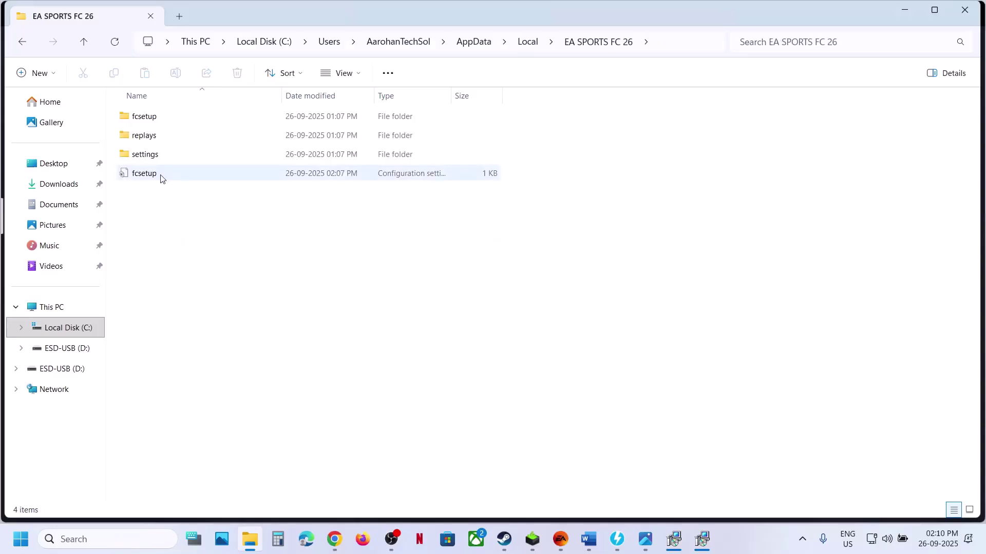
- Delete the current EA SPORTS FC 26 folder from Local
{"action": "left_click", "coordinate": [84, 42]}
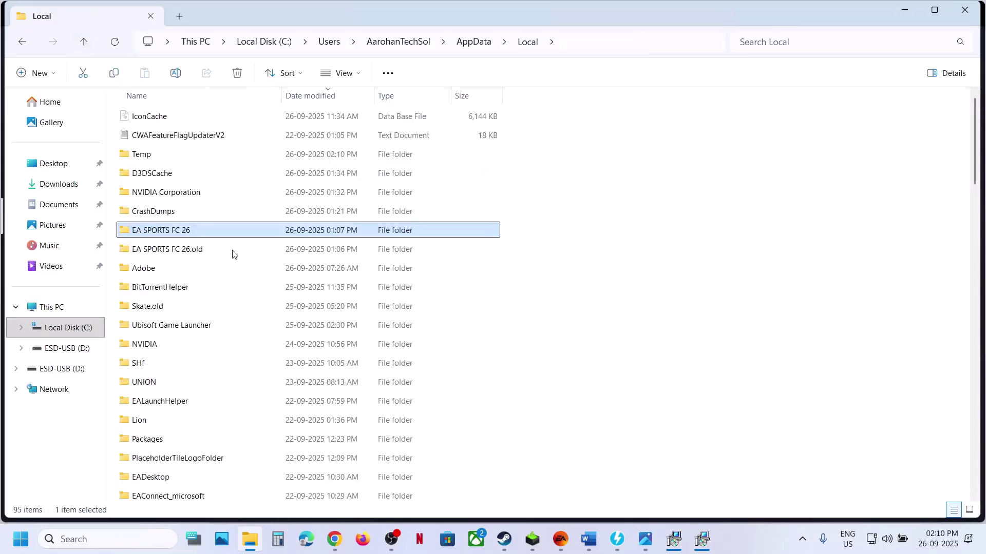
{"action": "right_click", "coordinate": [188, 231]}
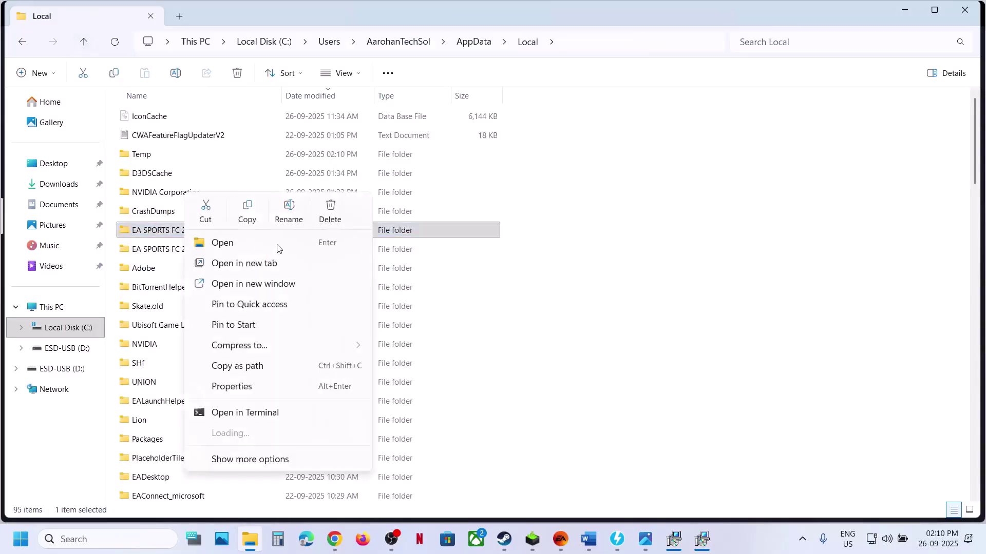
{"action": "left_click", "coordinate": [331, 206]}
- Rename EA SPORTS FC 26.old back to EA SPORTS FC 26 and reopen Local
{"action": "right_click", "coordinate": [195, 236]}
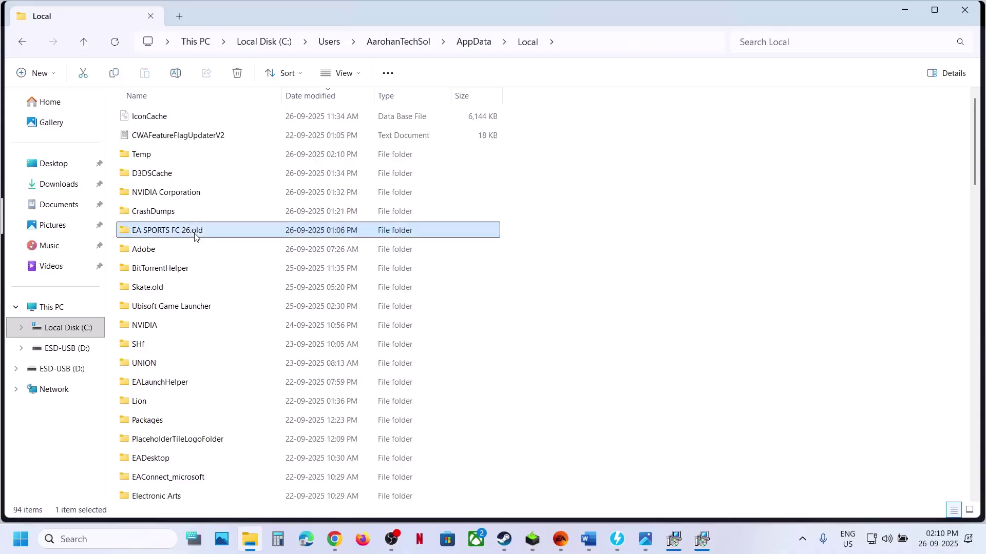
{"action": "left_click", "coordinate": [308, 218]}
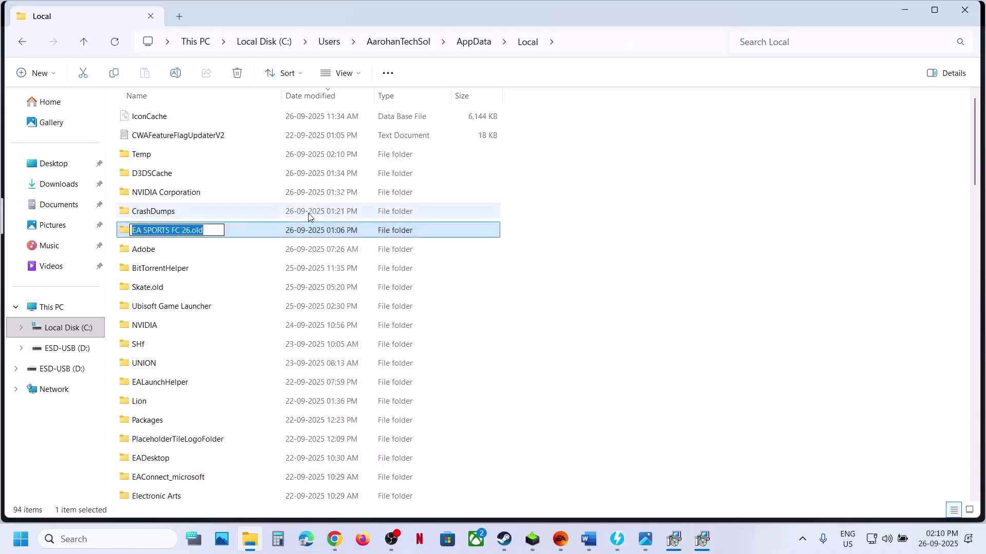
{"action": "left_click", "coordinate": [217, 228]}
{"action": "key", "text": "BackSpace"}
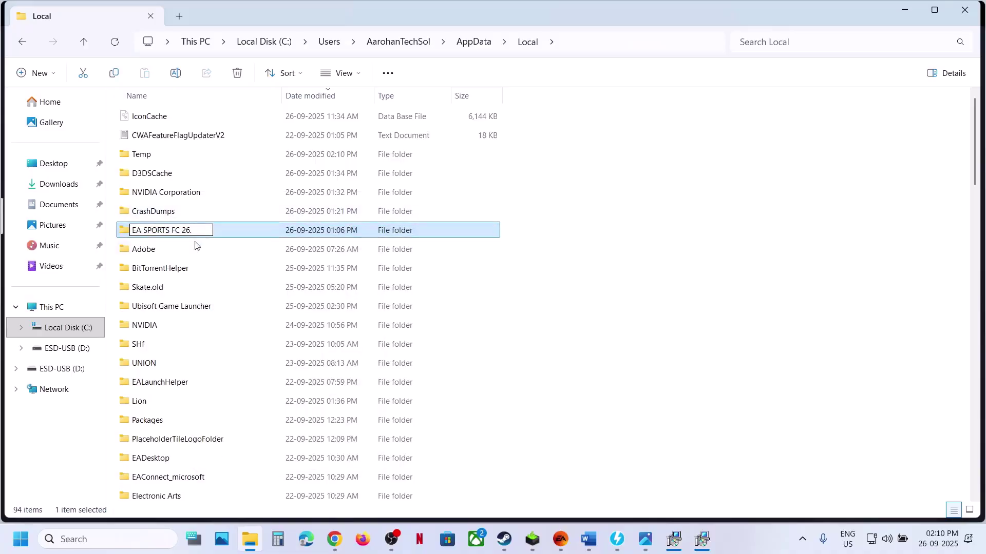
{"action": "double_click", "coordinate": [184, 250]}
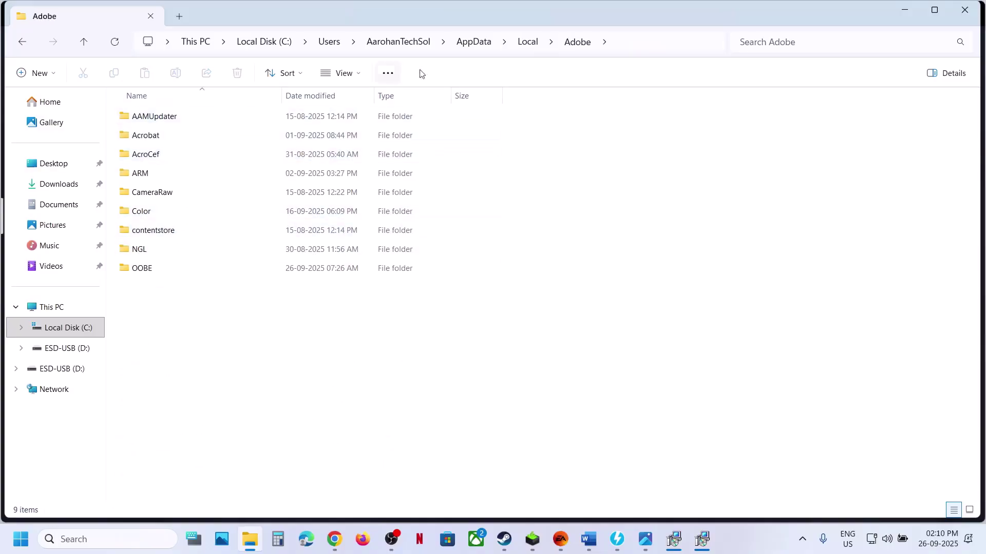
{"action": "left_click", "coordinate": [473, 41]}
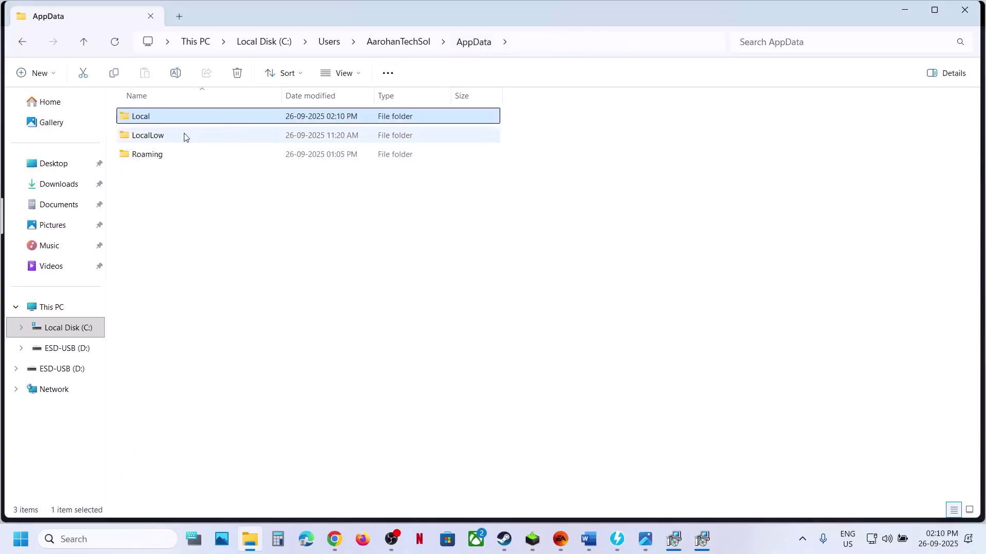
{"action": "double_click", "coordinate": [162, 119]}
{"action": "right_click", "coordinate": [168, 231]}
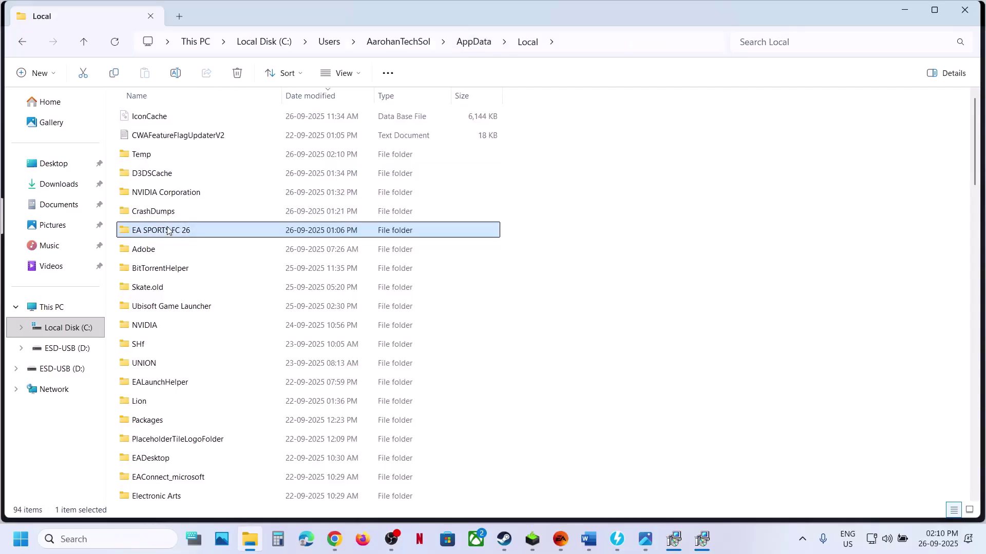
{"action": "key", "text": "Return"}
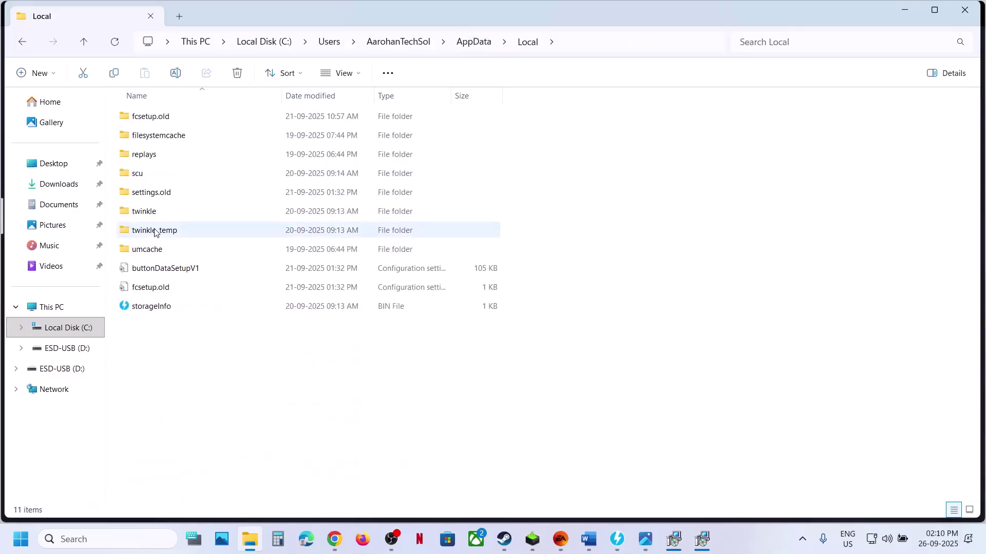
{"action": "left_click", "coordinate": [162, 293]}
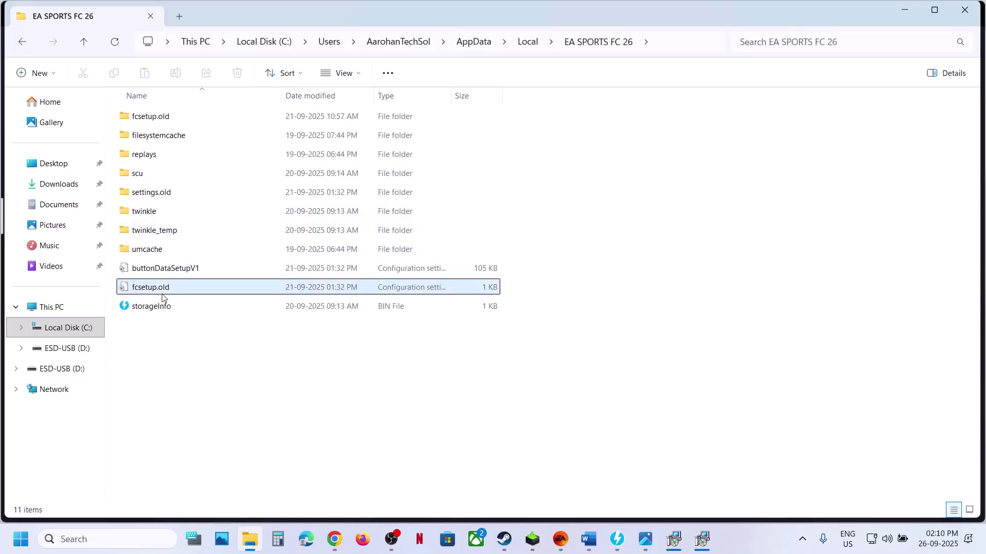
{"action": "right_click", "coordinate": [162, 294]}
{"action": "left_click", "coordinate": [267, 310]}
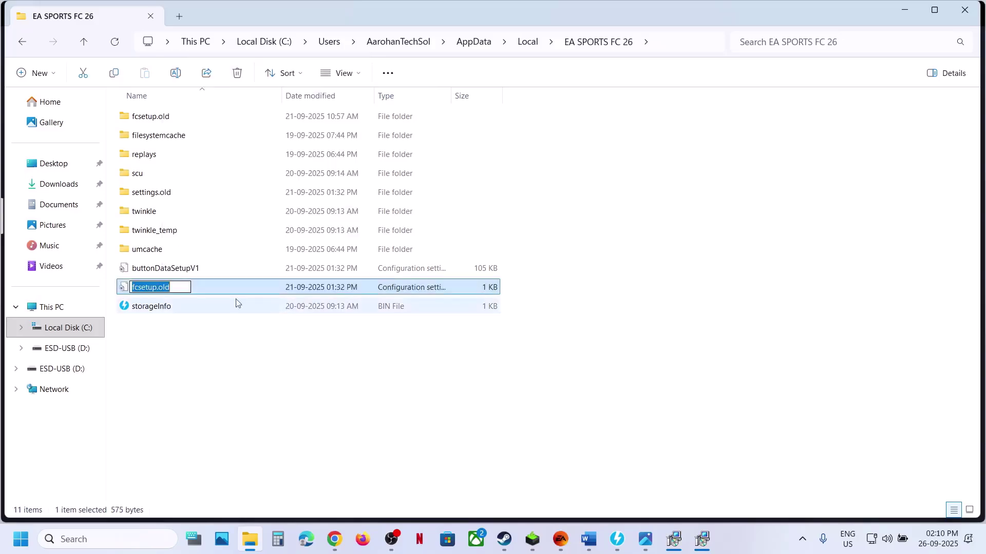
{"action": "type", "text": "fcsetup.old"}
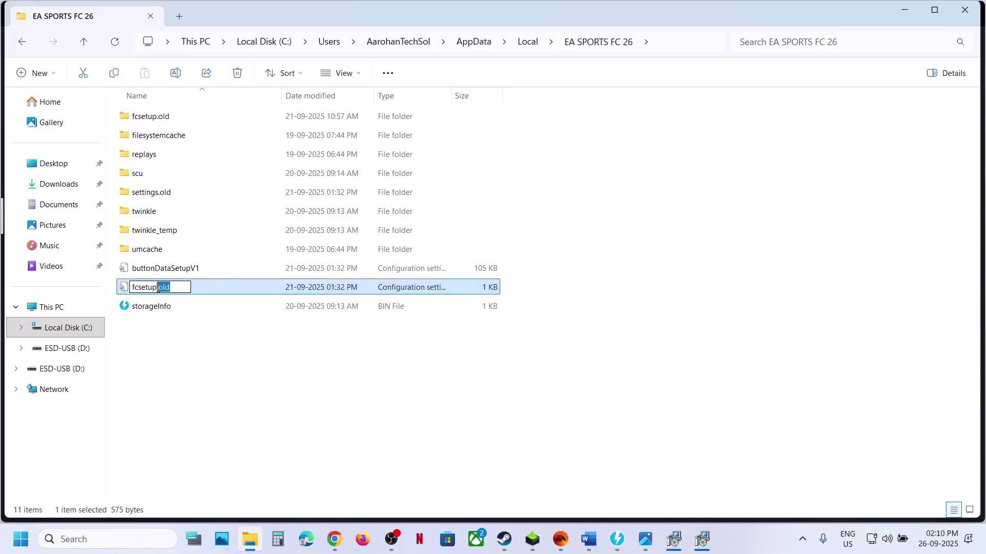
{"action": "key", "text": "Return"}
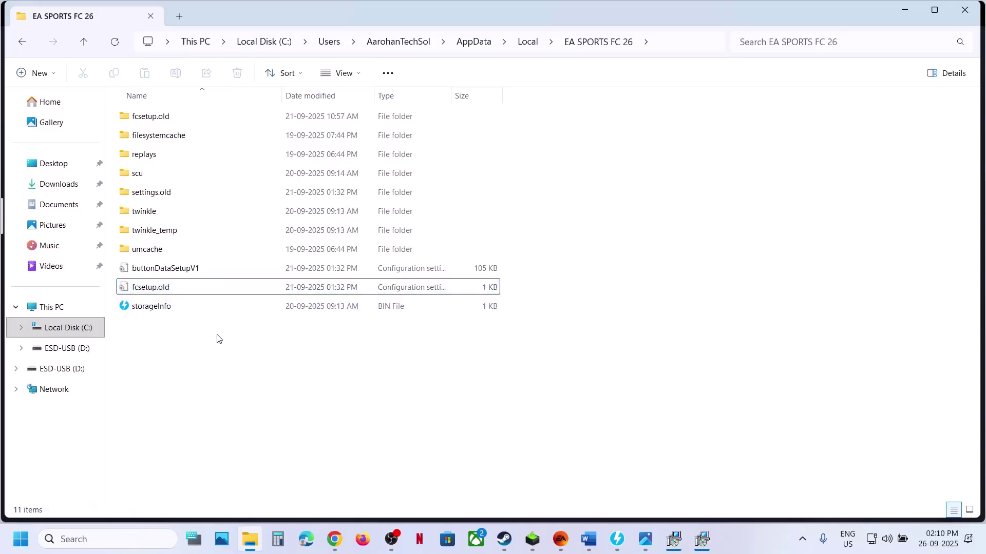
{"action": "left_click", "coordinate": [152, 192]}
{"action": "right_click", "coordinate": [153, 198]}
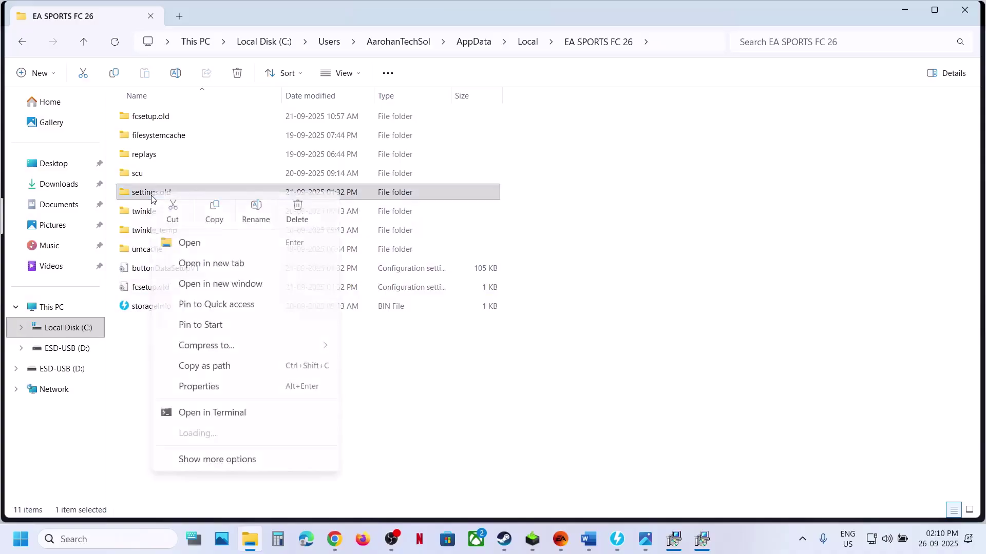
{"action": "left_click", "coordinate": [252, 207]}
{"action": "left_click", "coordinate": [177, 191]}
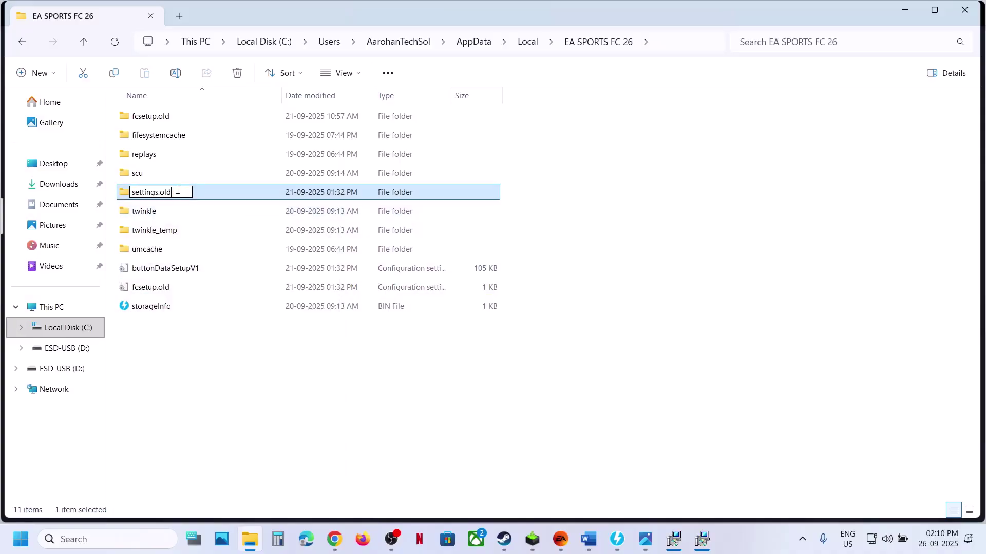
{"action": "double_click", "coordinate": [178, 191]}
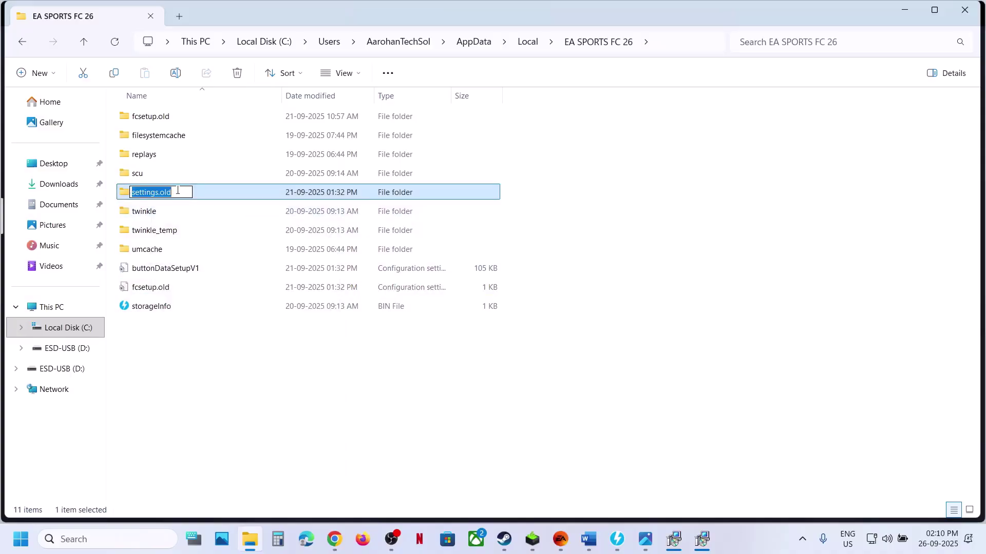
{"action": "left_click", "coordinate": [151, 118]}
{"action": "right_click", "coordinate": [152, 121]}
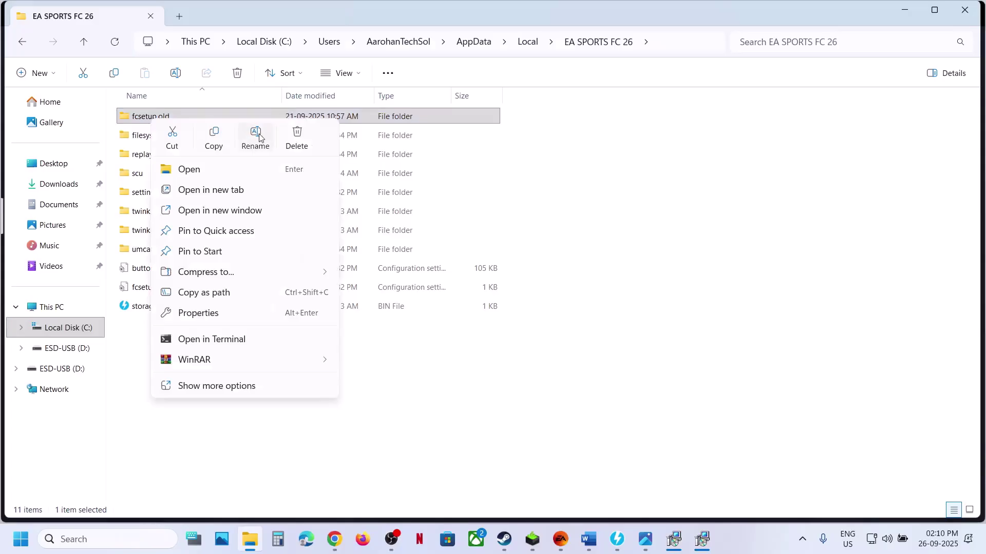
{"action": "left_click", "coordinate": [255, 135]}
{"action": "left_click", "coordinate": [169, 119]}
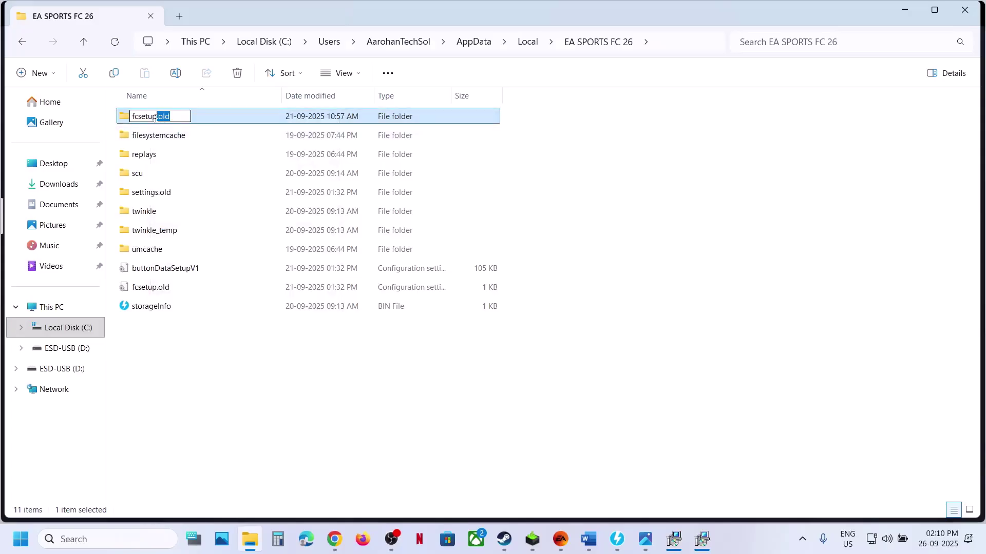
{"action": "left_click", "coordinate": [585, 539]}
{"action": "left_click", "coordinate": [583, 540]}
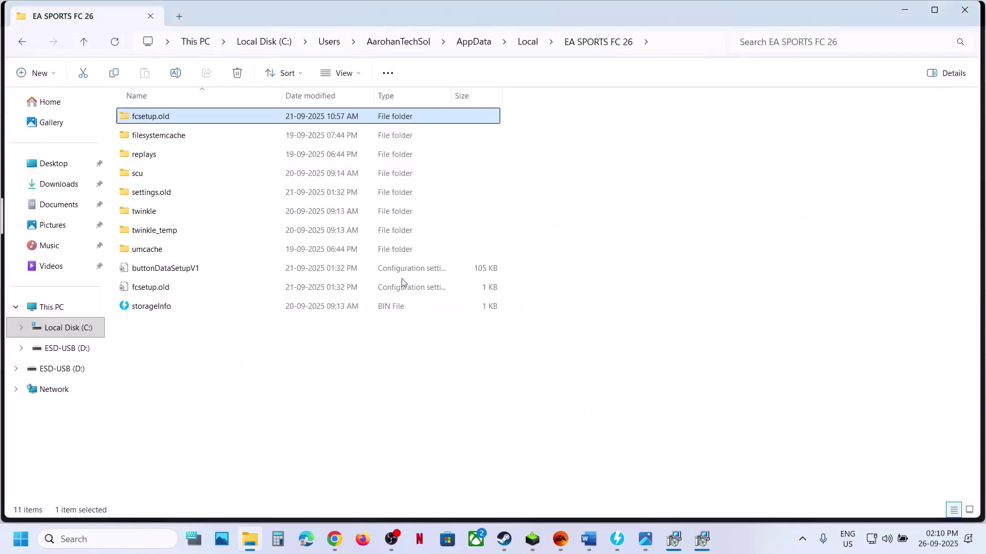
{"action": "left_click", "coordinate": [84, 44]}
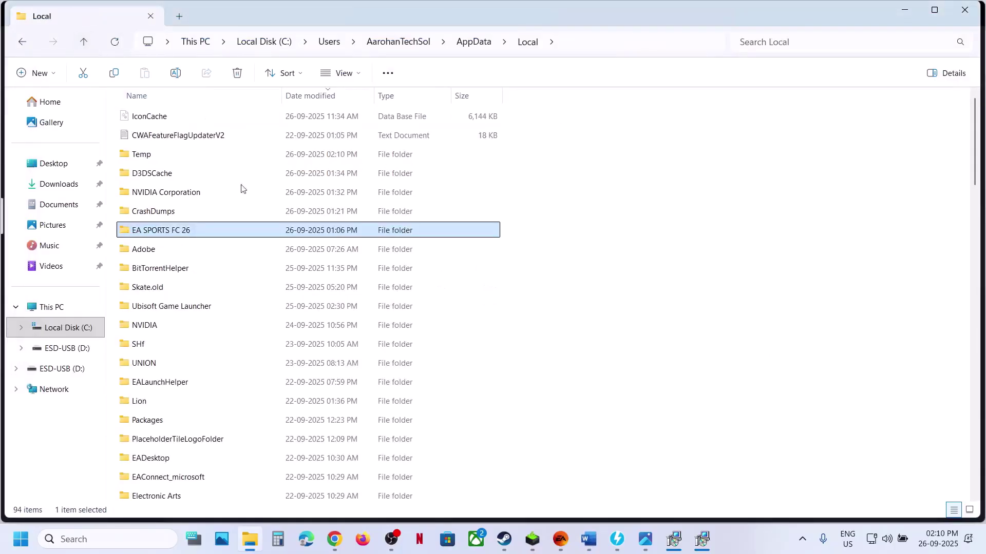
- Highlight the Word warning about losing save game progress before renaming
{"action": "left_click", "coordinate": [187, 231]}
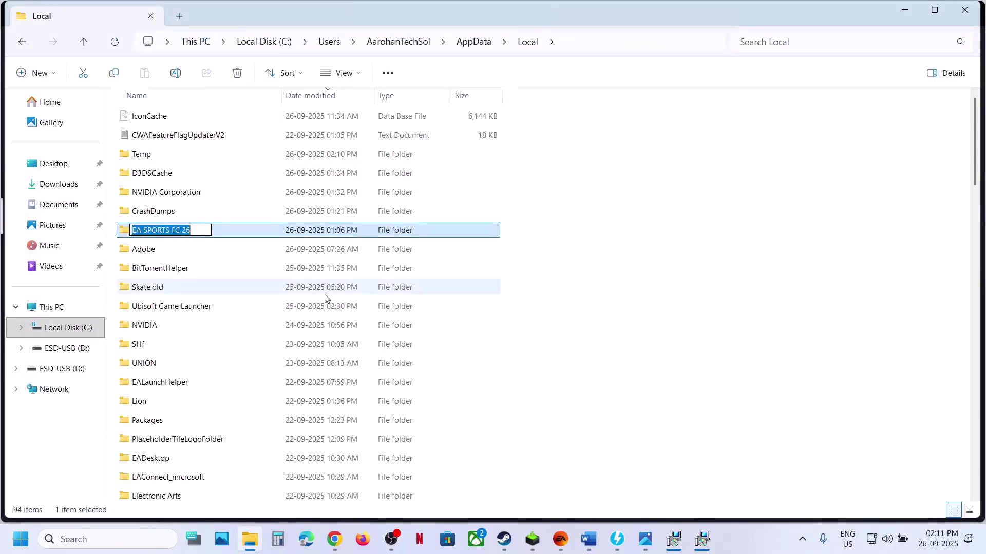
{"action": "left_click", "coordinate": [599, 529]}
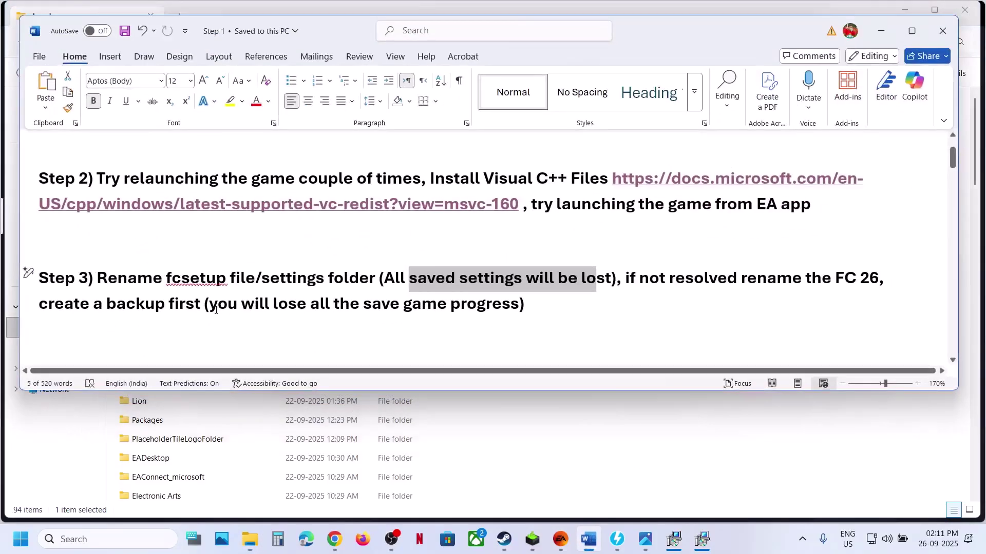
{"action": "left_click_drag", "start_coordinate": [216, 310], "coordinate": [494, 312]}
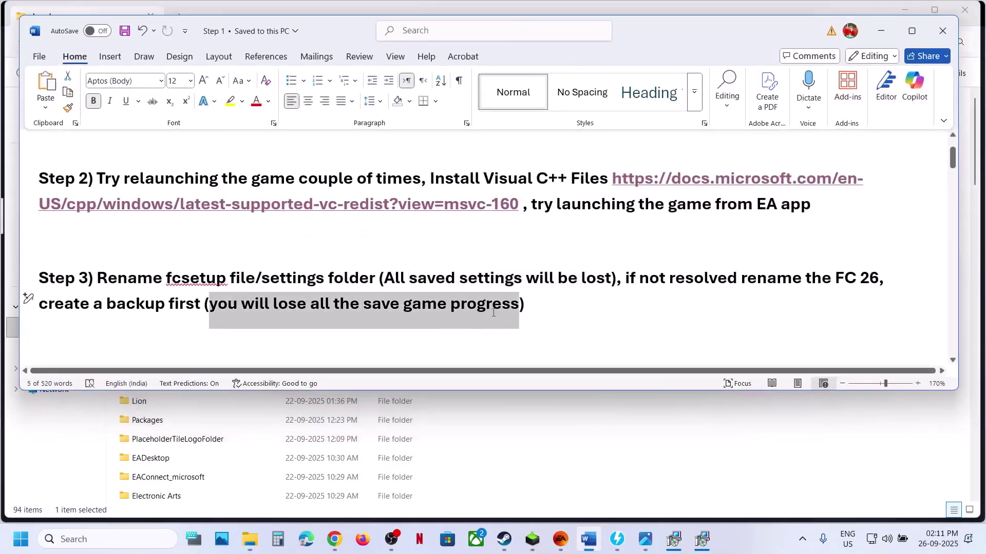
{"action": "left_click", "coordinate": [884, 31]}
- Copy the EA SPORTS FC 26 folder to the desktop, replacing the existing backup
{"action": "right_click", "coordinate": [172, 232]}
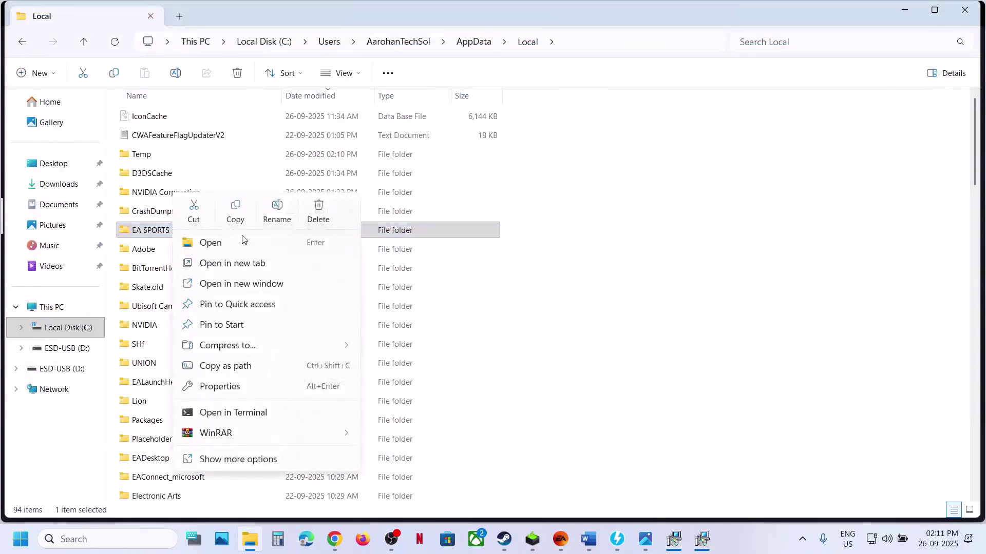
{"action": "left_click", "coordinate": [247, 216]}
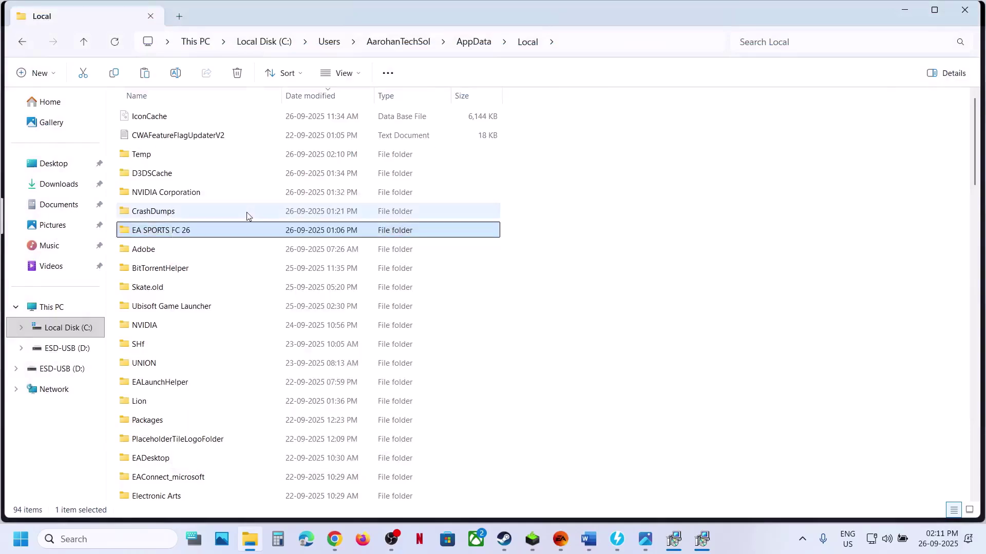
{"action": "key", "text": "super+d"}
{"action": "key", "text": "ctrl+v"}
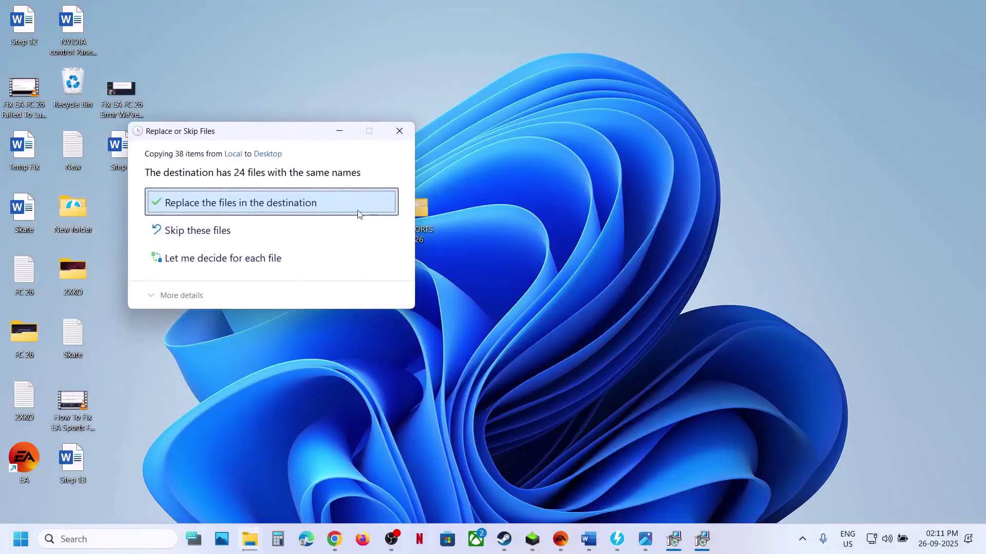
{"action": "left_click", "coordinate": [321, 200]}
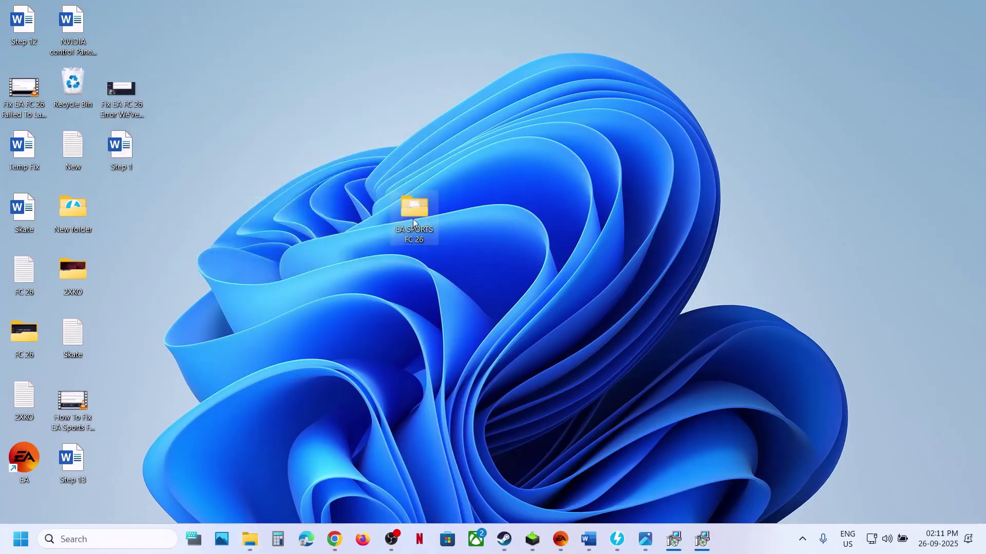
{"action": "left_click", "coordinate": [415, 223]}
{"action": "left_click", "coordinate": [250, 540]}
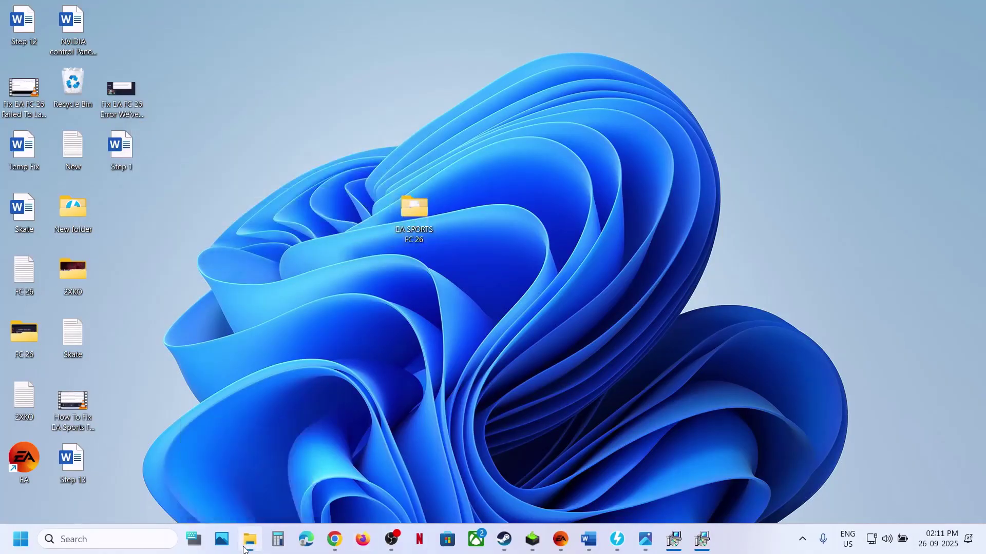
- Rename the original folder in Local to EA SPORTS FC 26.old
{"action": "right_click", "coordinate": [174, 234]}
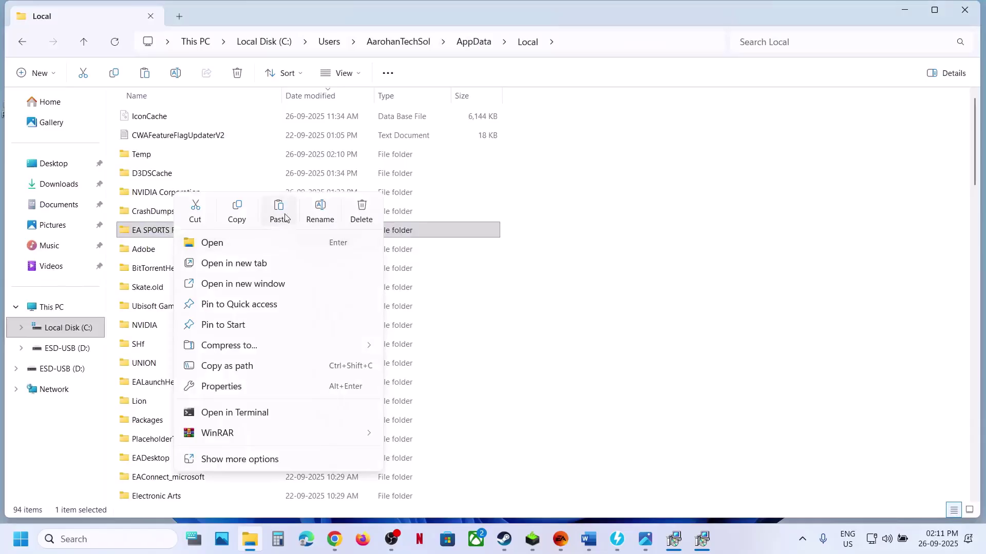
{"action": "left_click", "coordinate": [310, 210]}
{"action": "left_click", "coordinate": [198, 230]}
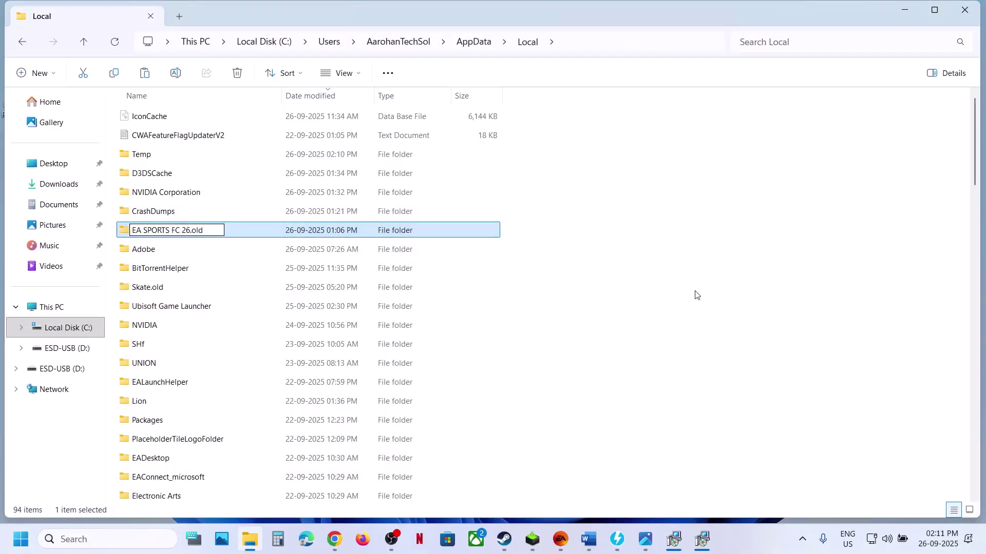
{"action": "key", "text": "Return"}
{"action": "left_click", "coordinate": [589, 539]}
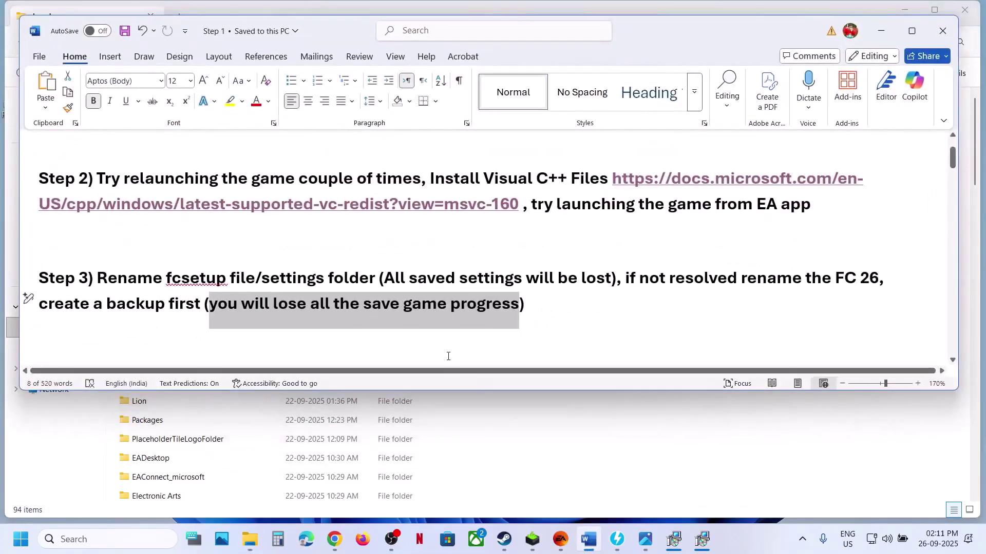
{"action": "scroll", "coordinate": [449, 357], "scroll_direction": "down", "scroll_amount": 3}
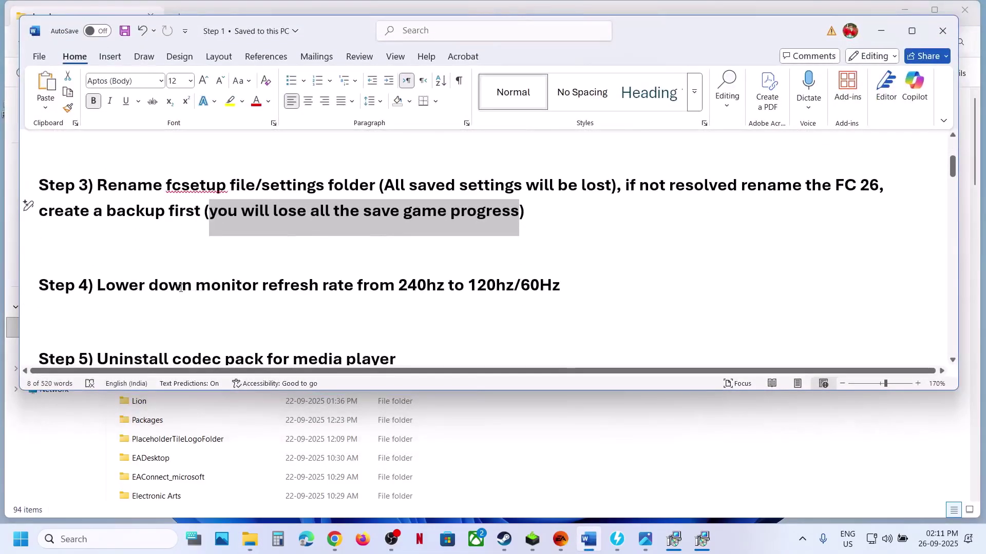
{"action": "left_click_drag", "start_coordinate": [181, 288], "coordinate": [541, 301]}
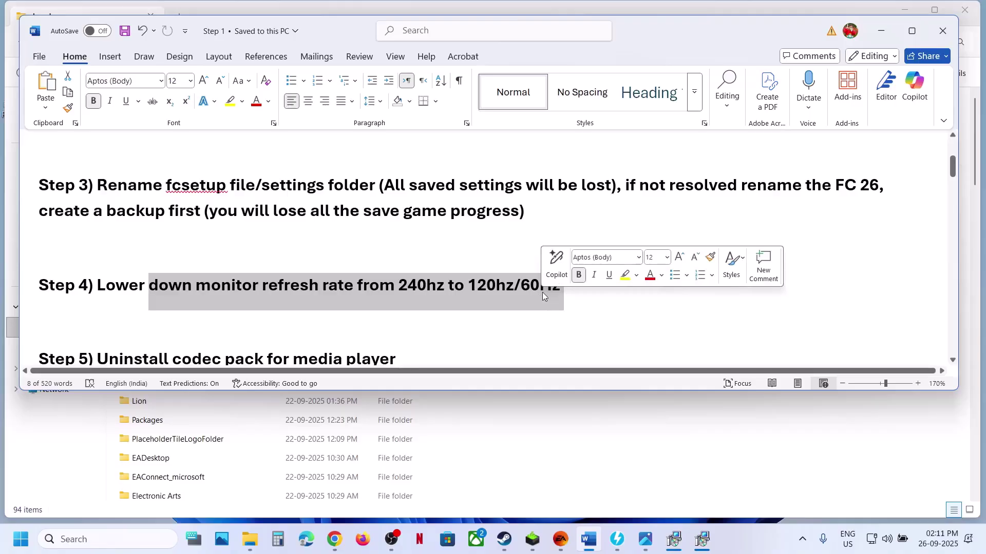
{"action": "left_click", "coordinate": [359, 307]}
{"action": "left_click_drag", "start_coordinate": [398, 288], "coordinate": [563, 290]}
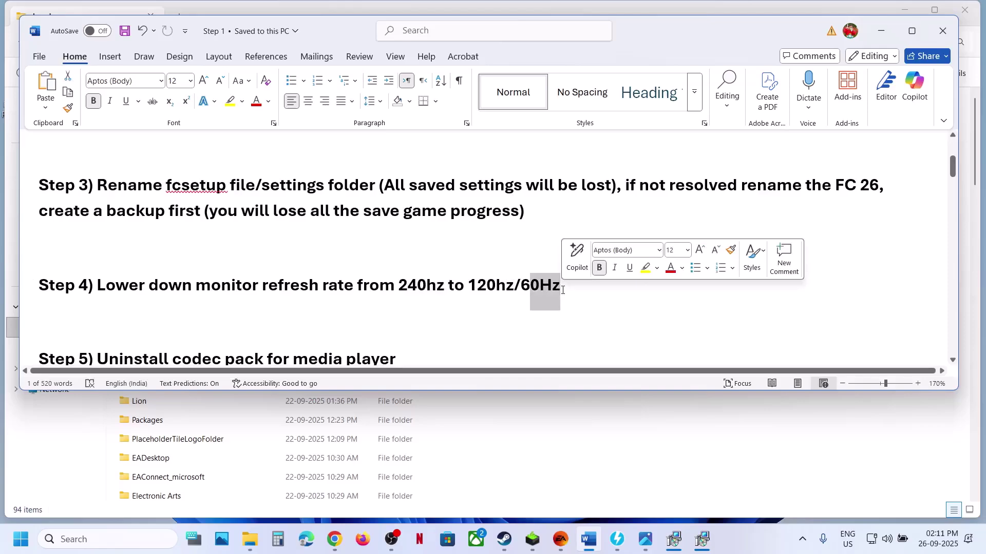
{"action": "key", "text": "super+i"}
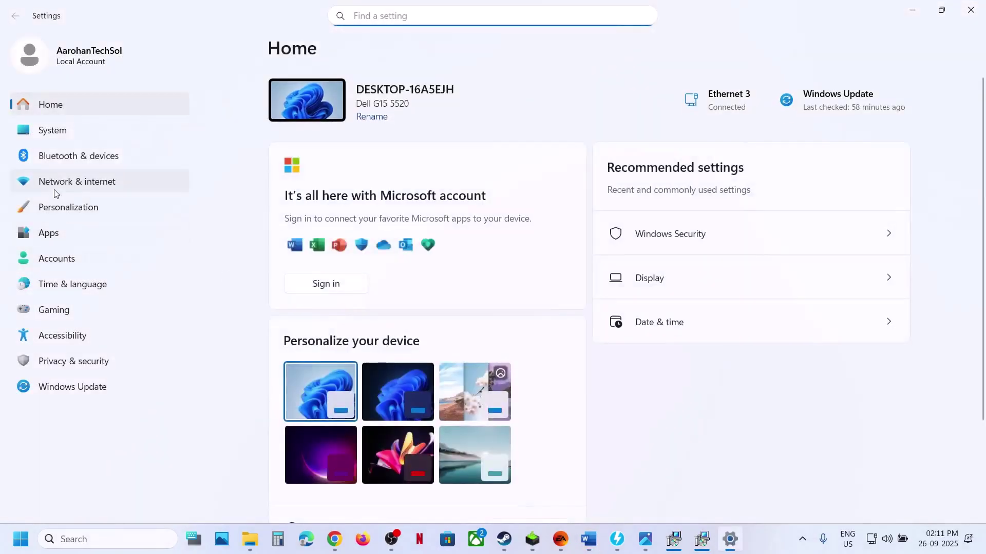
{"action": "left_click", "coordinate": [69, 130]}
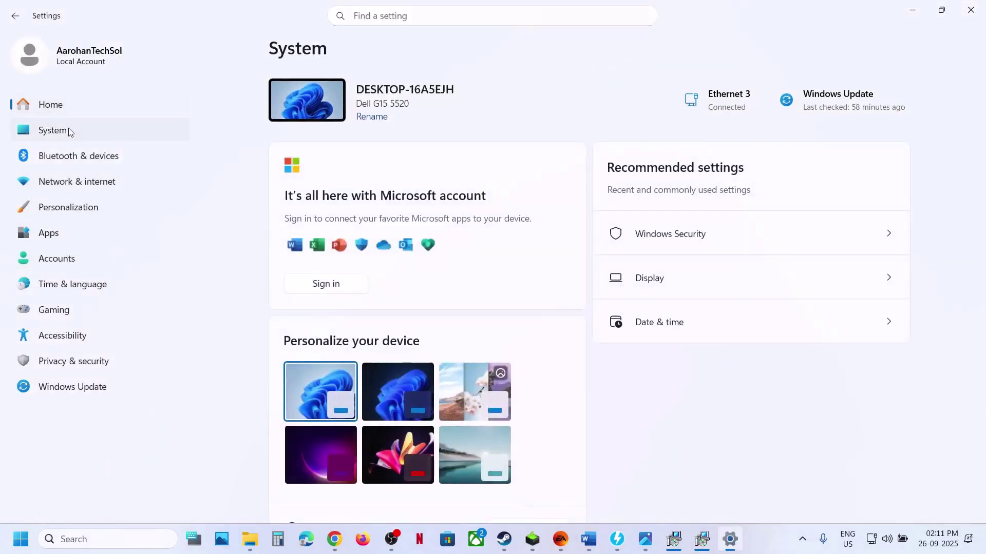
{"action": "left_click", "coordinate": [346, 161]}
{"action": "scroll", "coordinate": [422, 334], "scroll_direction": "down", "scroll_amount": 5}
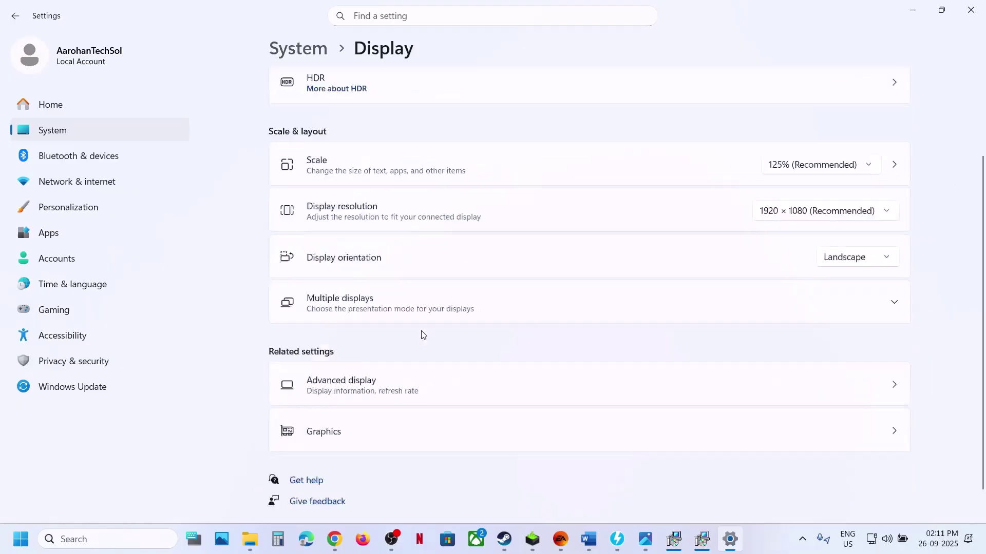
{"action": "left_click", "coordinate": [352, 402]}
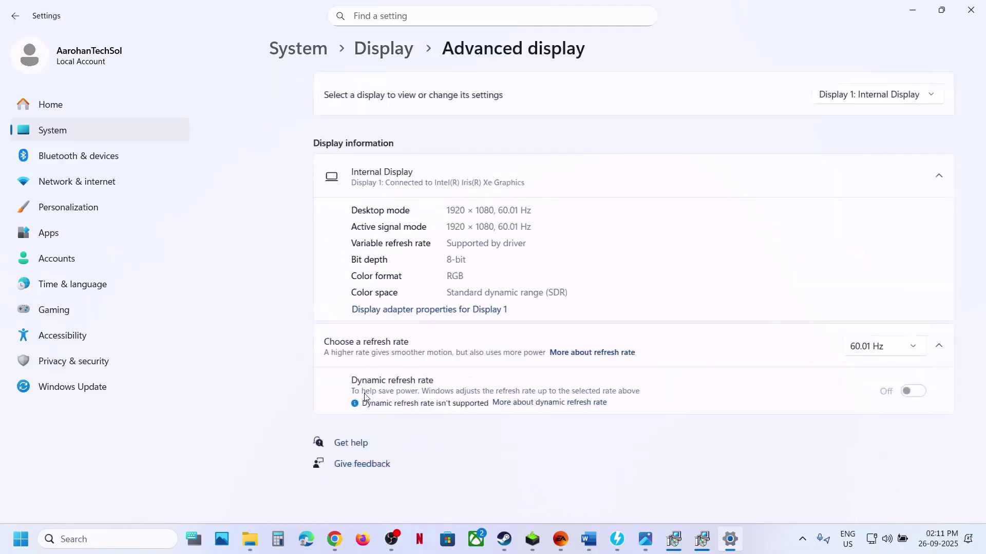
{"action": "left_click", "coordinate": [828, 349]}
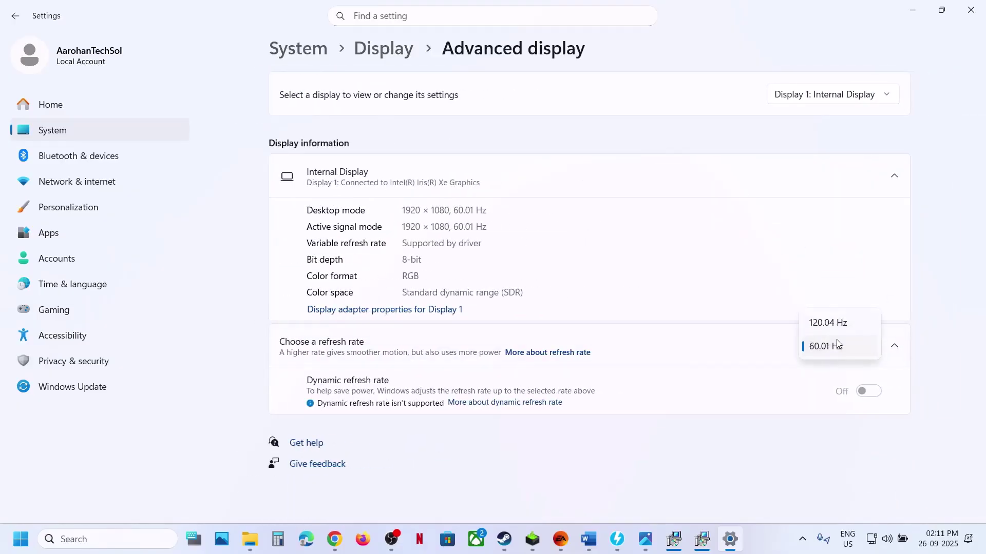
{"action": "left_click", "coordinate": [909, 302]}
- Close the settings window and highlight the Step 5 codec pack, Step 6, and Step 7 power saver notes
{"action": "left_click", "coordinate": [971, 9]}
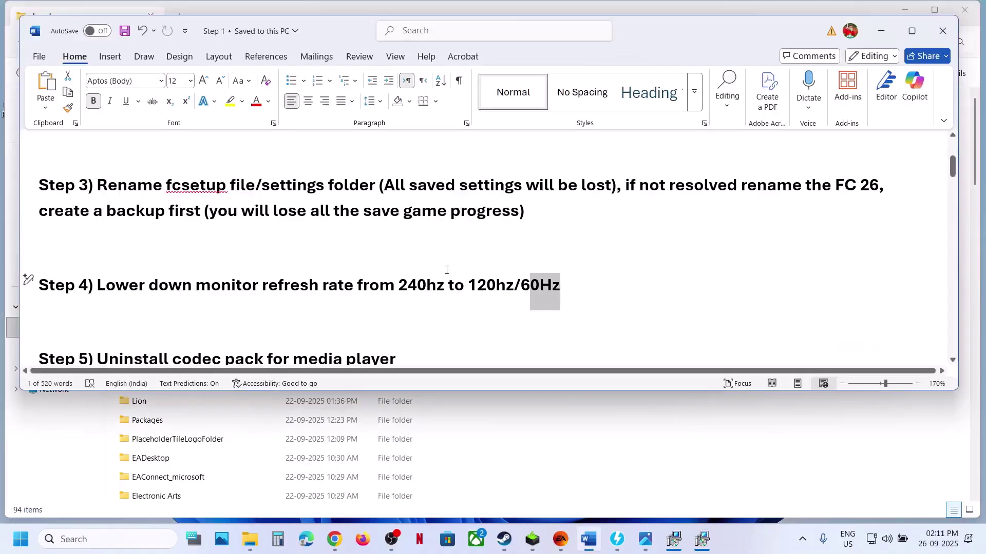
{"action": "scroll", "coordinate": [447, 270], "scroll_direction": "down", "scroll_amount": 1}
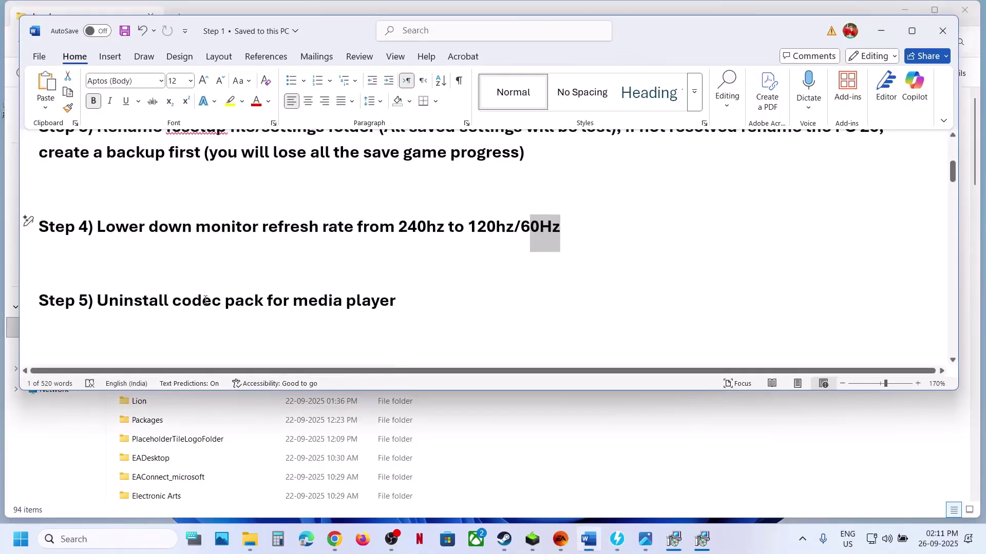
{"action": "left_click_drag", "start_coordinate": [174, 301], "coordinate": [392, 302]}
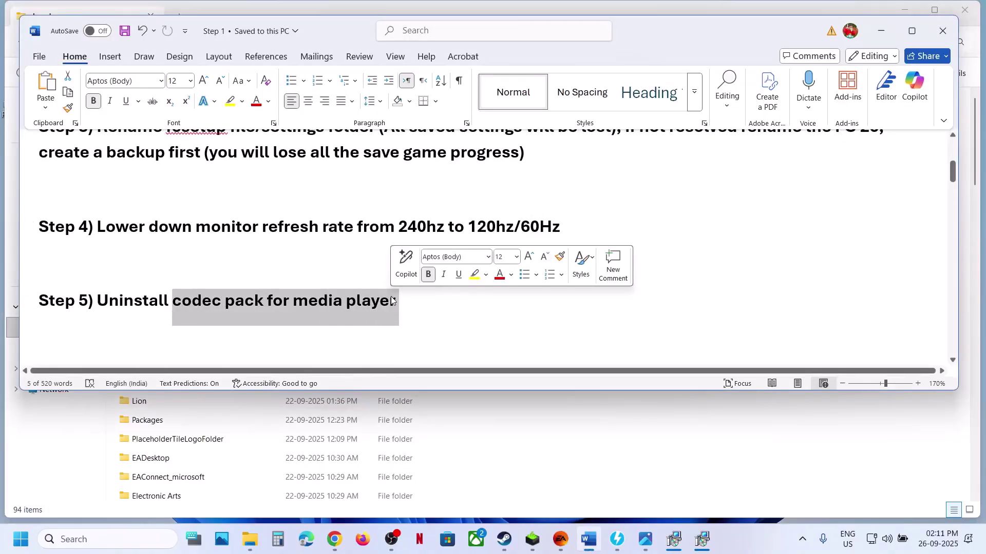
{"action": "scroll", "coordinate": [392, 300], "scroll_direction": "down", "scroll_amount": 2}
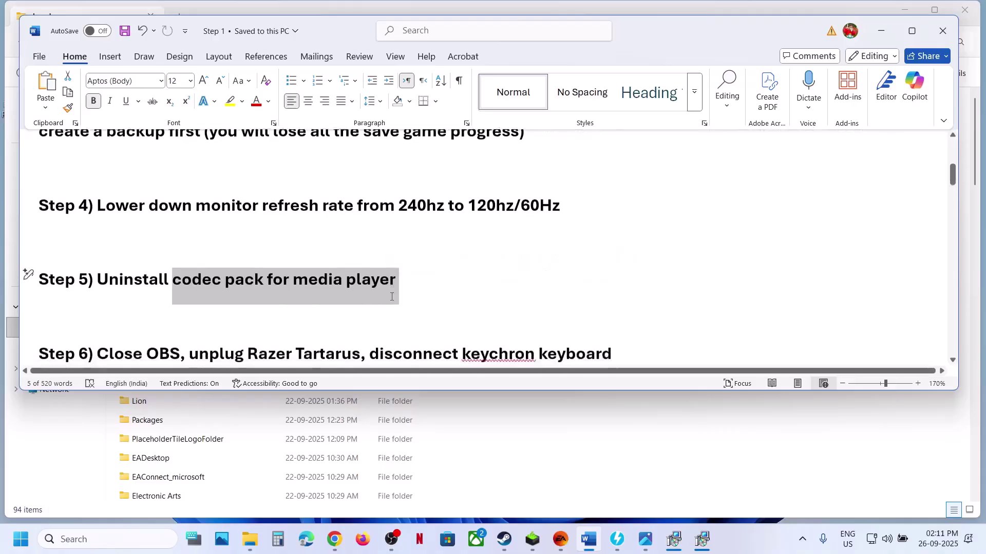
{"action": "left_click_drag", "start_coordinate": [117, 291], "coordinate": [536, 289]}
{"action": "left_click", "coordinate": [288, 319]}
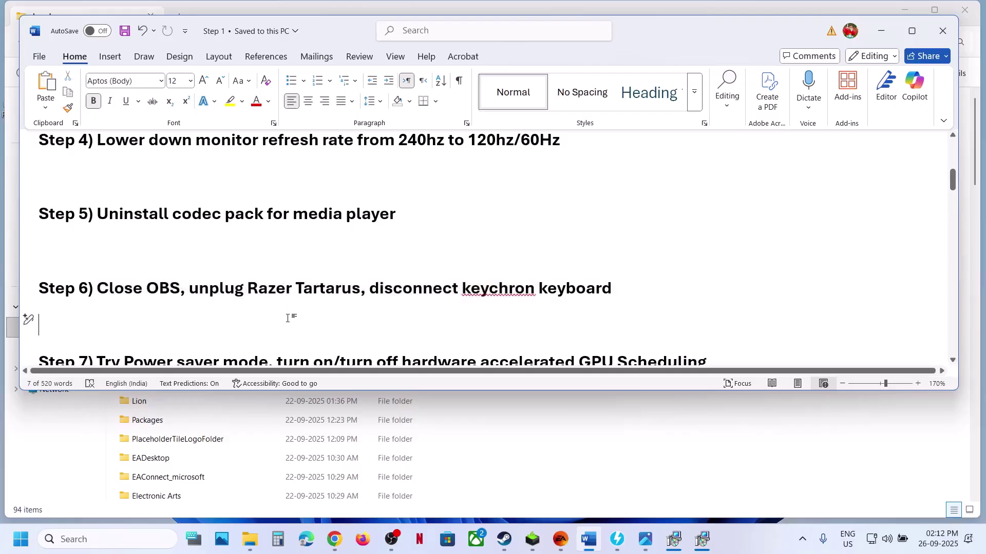
{"action": "scroll", "coordinate": [288, 315], "scroll_direction": "down", "scroll_amount": 2}
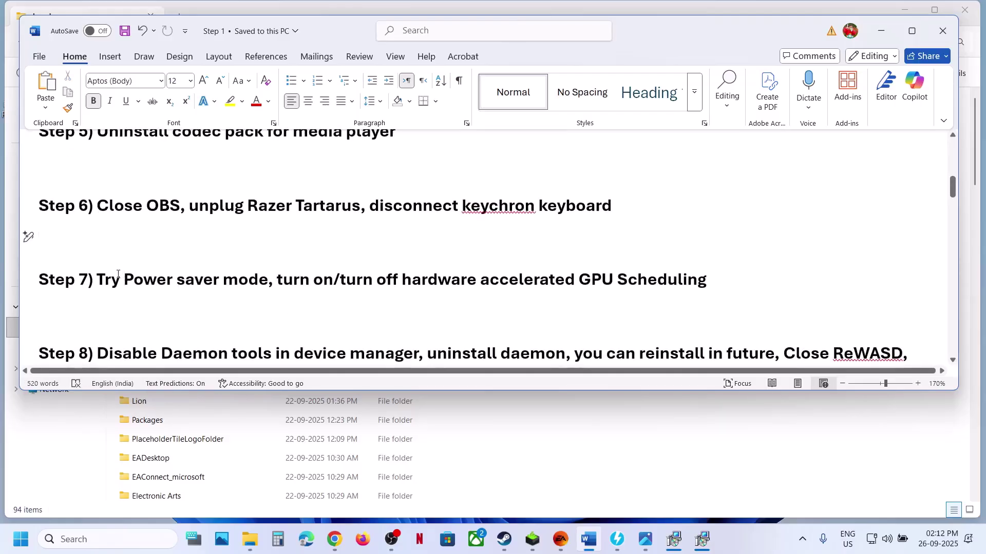
{"action": "left_click_drag", "start_coordinate": [117, 274], "coordinate": [331, 279]}
{"action": "left_click", "coordinate": [101, 547]}
{"action": "type", "text": "c"}
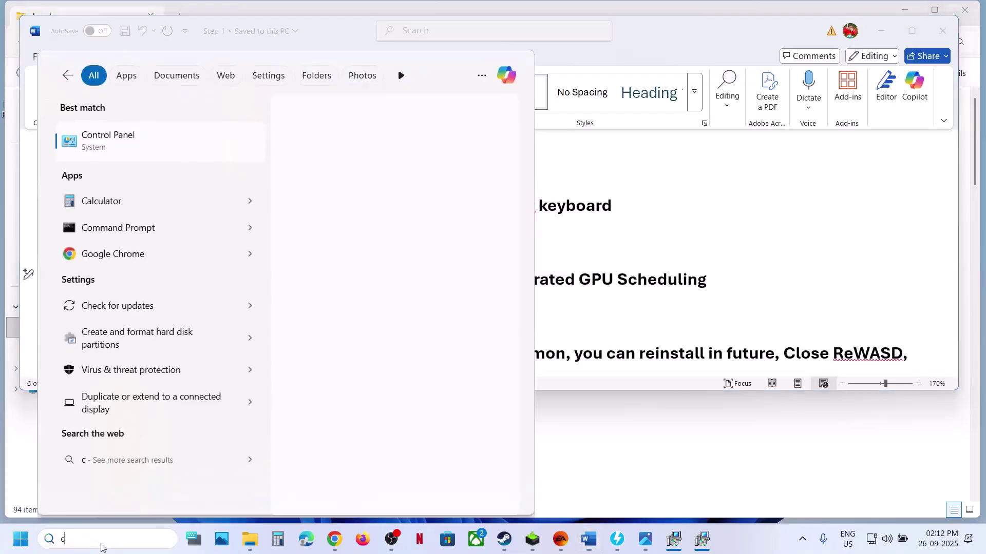
{"action": "type", "text": "ontrol"}
{"action": "key", "text": "Return"}
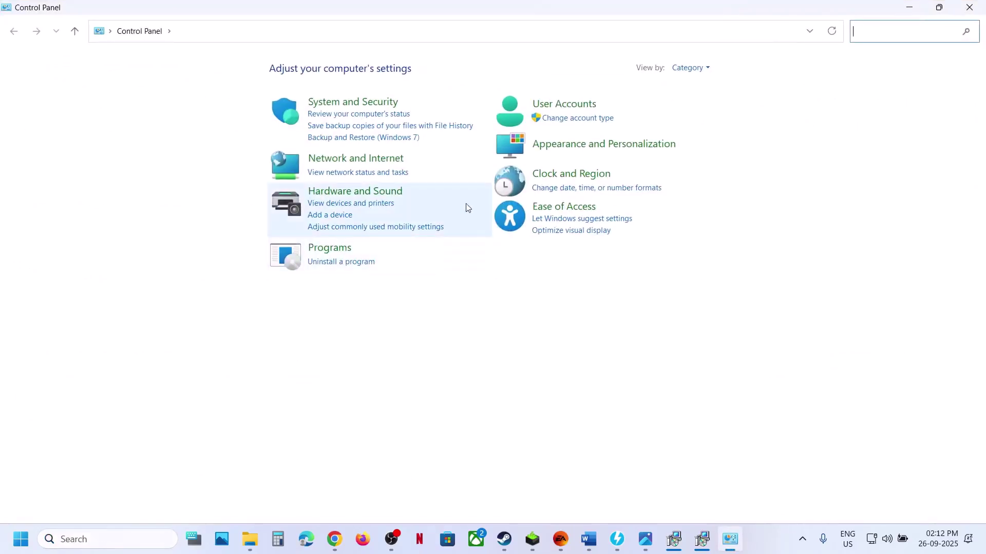
{"action": "left_click", "coordinate": [339, 198]}
{"action": "left_click", "coordinate": [195, 175]}
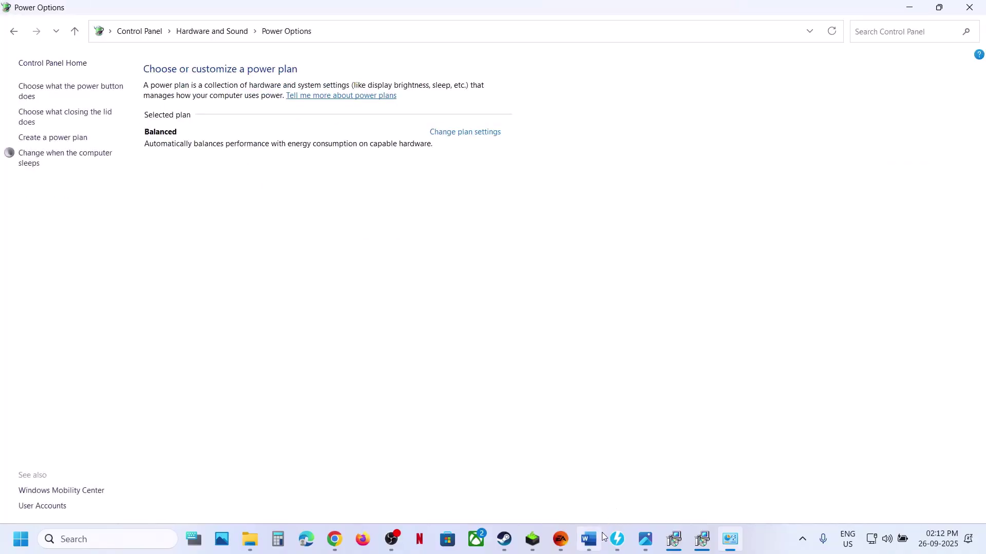
{"action": "left_click", "coordinate": [646, 539]}
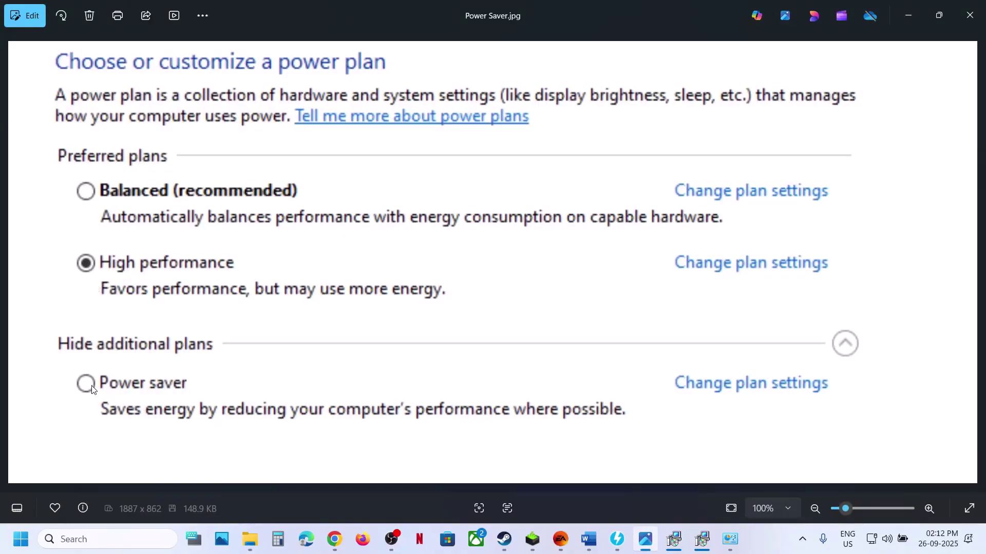
{"action": "left_click", "coordinate": [969, 15]}
{"action": "left_click", "coordinate": [969, 7]}
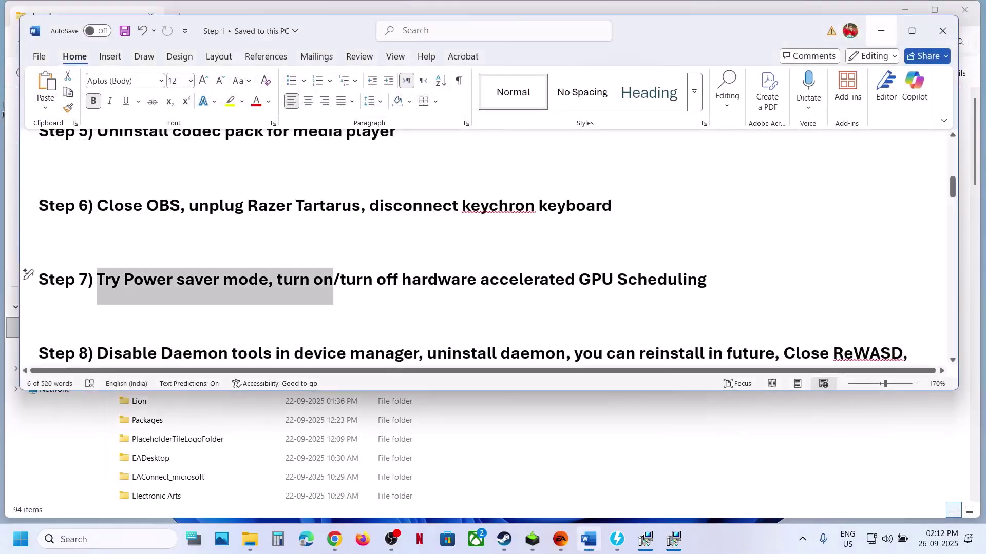
- Highlight the GPU scheduling part of Step 7, then open the Windows Graphics settings page
{"action": "left_click", "coordinate": [288, 282]}
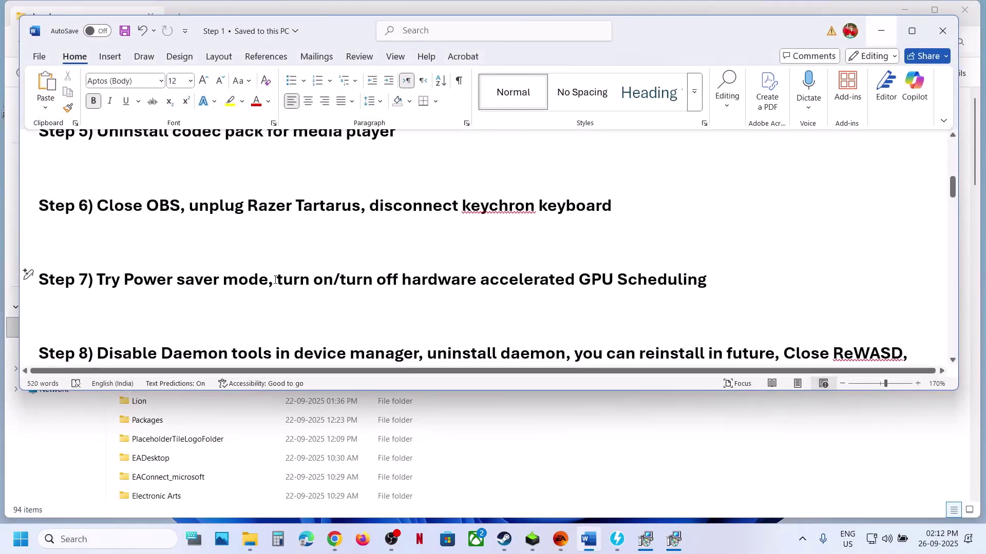
{"action": "left_click_drag", "start_coordinate": [270, 282], "coordinate": [735, 271]}
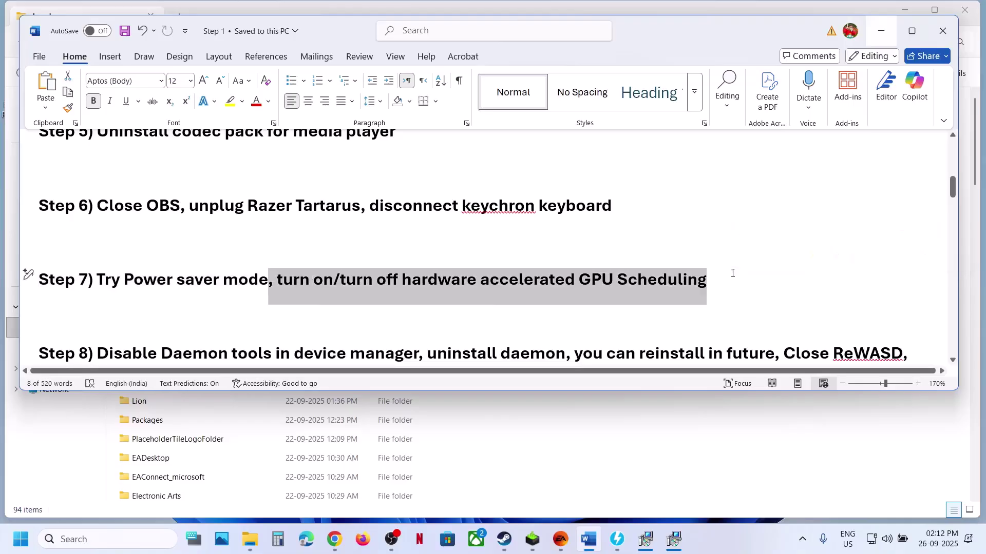
{"action": "key", "text": "super+i"}
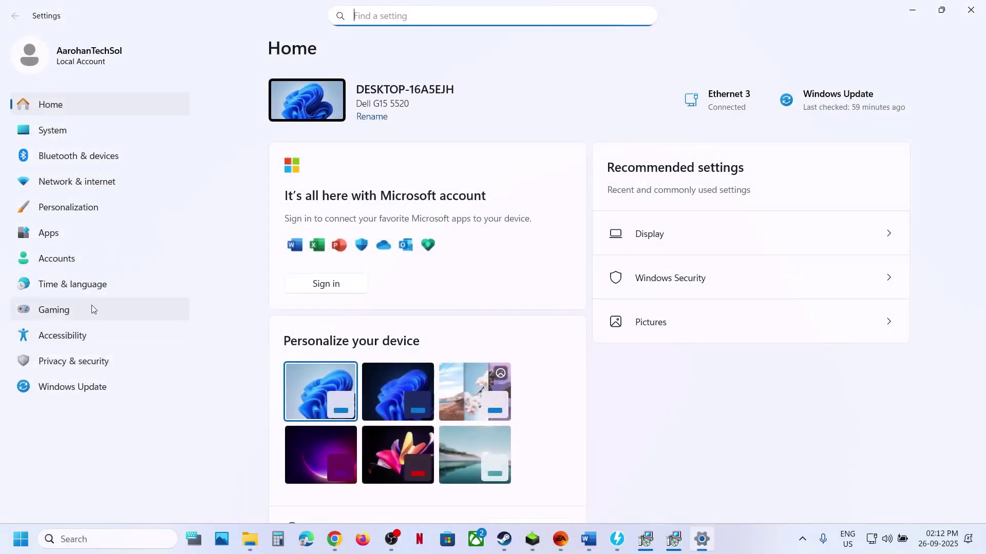
{"action": "left_click", "coordinate": [92, 539]}
{"action": "type", "text": "graphic"}
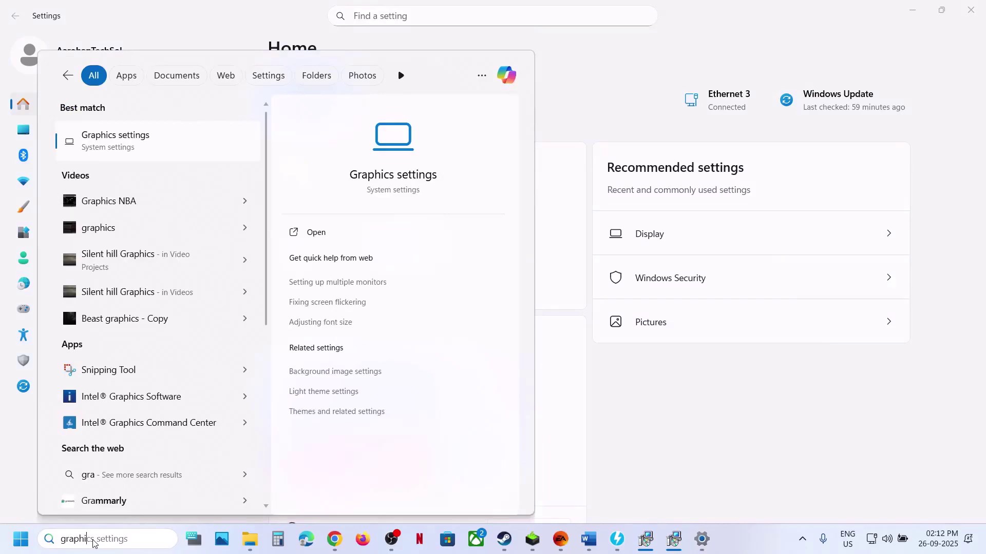
{"action": "key", "text": "Return"}
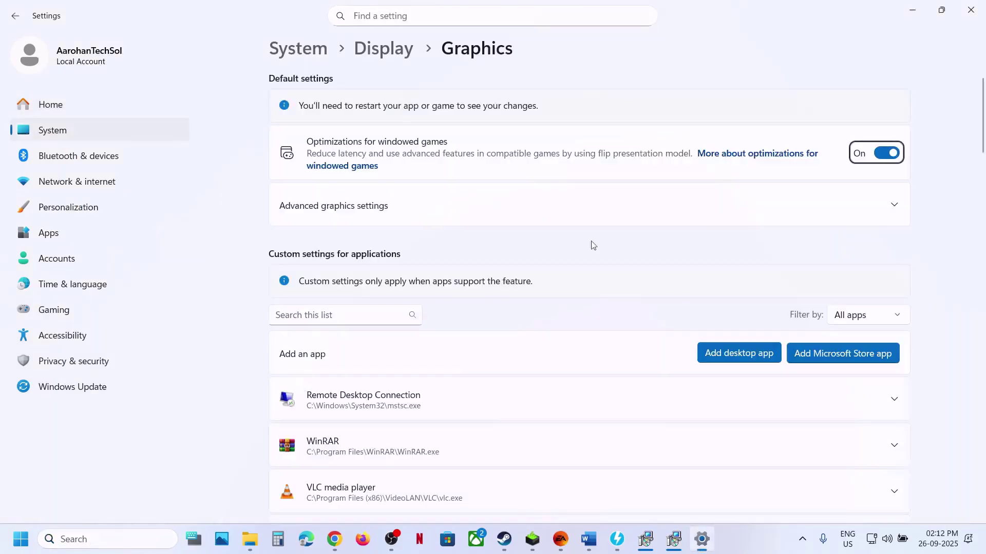
- Switch hardware-accelerated GPU scheduling on, then back off, and bring the EA app's EA SPORTS FC 26 page forward
{"action": "left_click", "coordinate": [381, 219]}
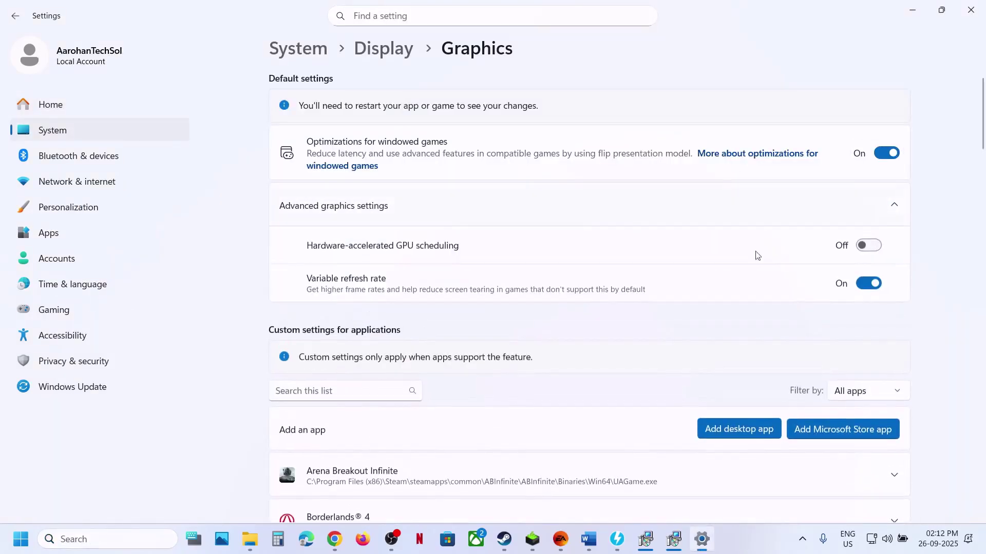
{"action": "left_click", "coordinate": [869, 245]}
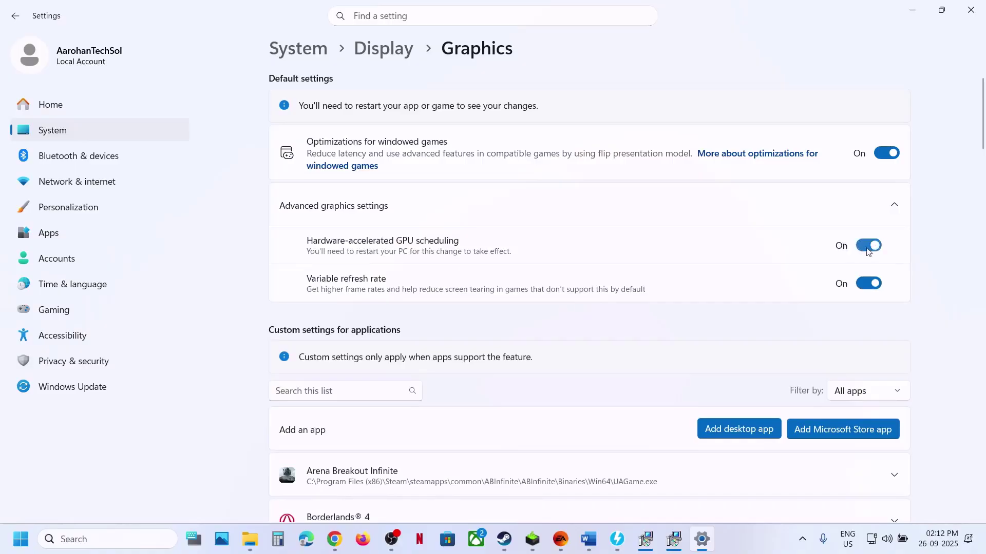
{"action": "left_click", "coordinate": [551, 545]}
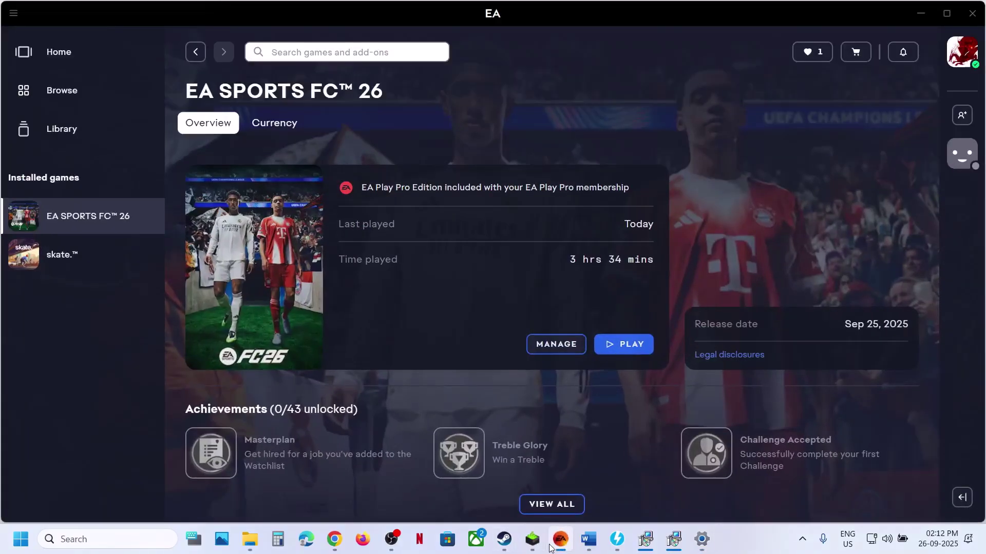
{"action": "left_click", "coordinate": [550, 549]}
{"action": "left_click", "coordinate": [868, 248]}
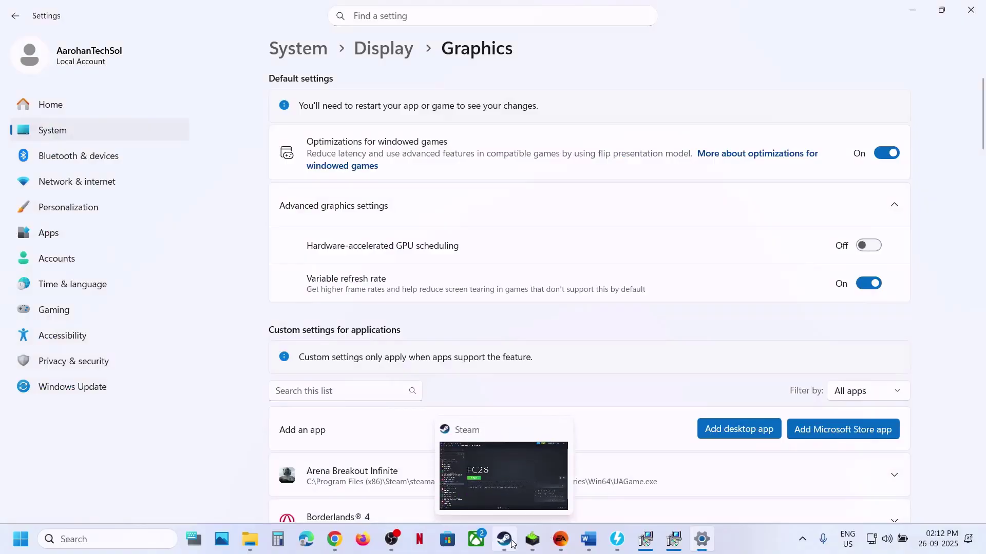
{"action": "left_click", "coordinate": [557, 542]}
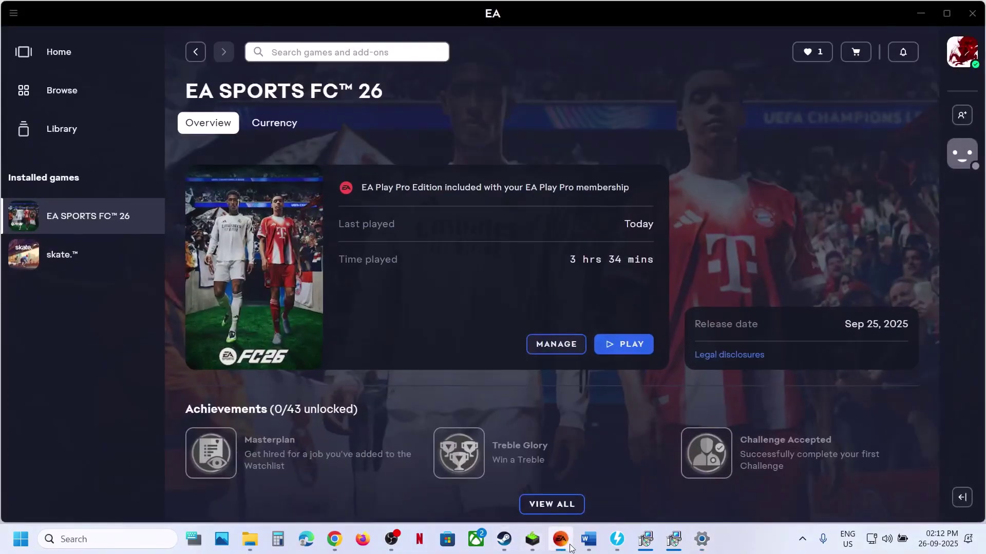